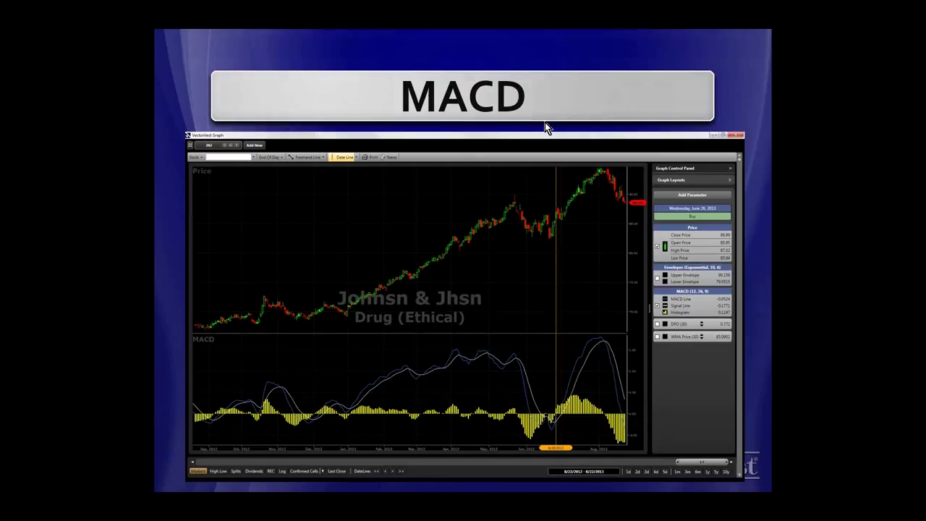
Trace the Johnson & Johnson price graph backward with the date line, from May 15, 2013 to September 10, 2012.
{"action": "left_click", "coordinate": [545, 122]}
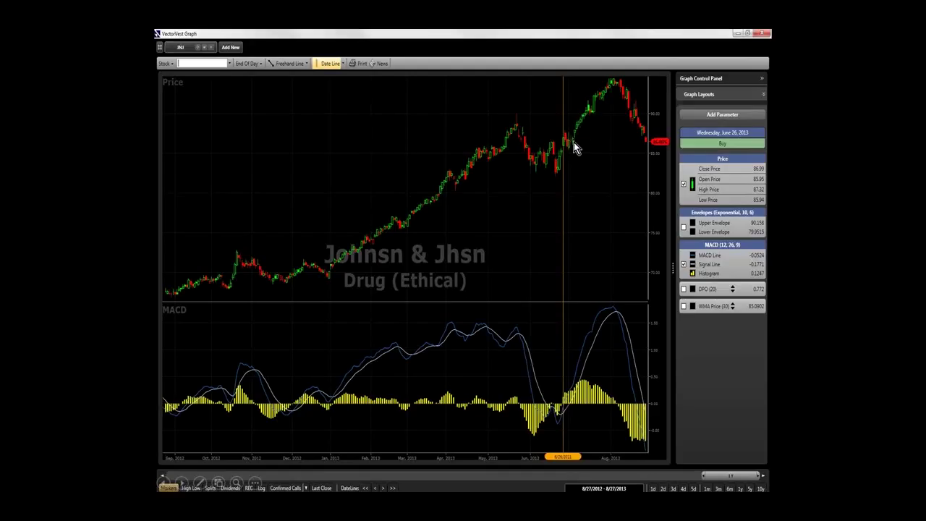
{"action": "left_click", "coordinate": [510, 162]}
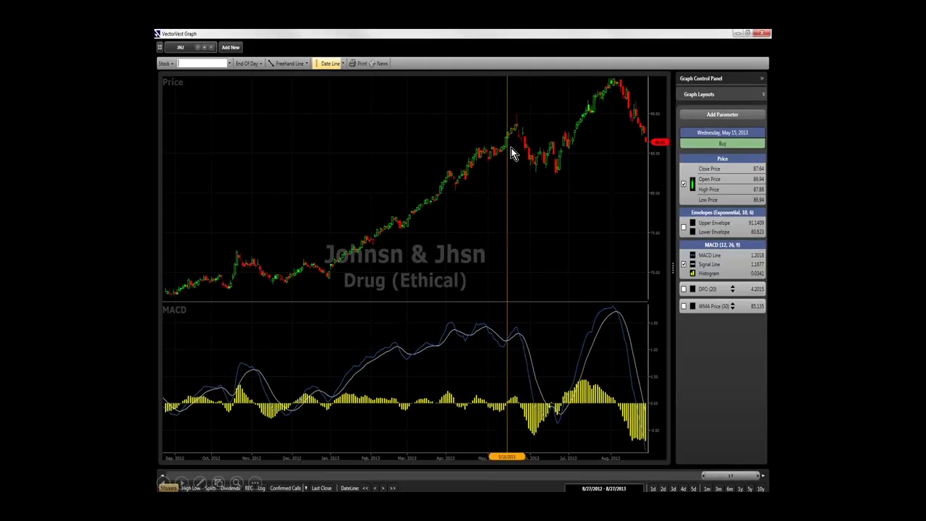
{"action": "left_click", "coordinate": [479, 178]}
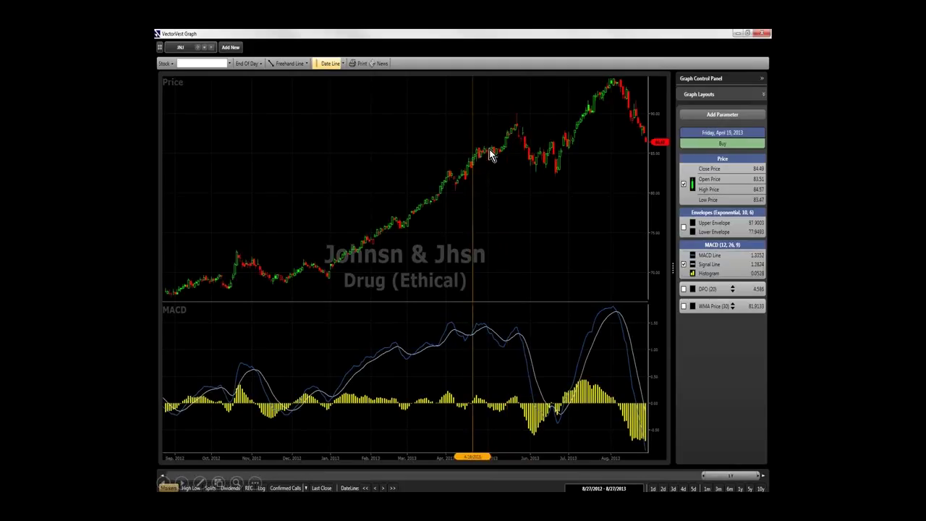
{"action": "left_click", "coordinate": [414, 213]}
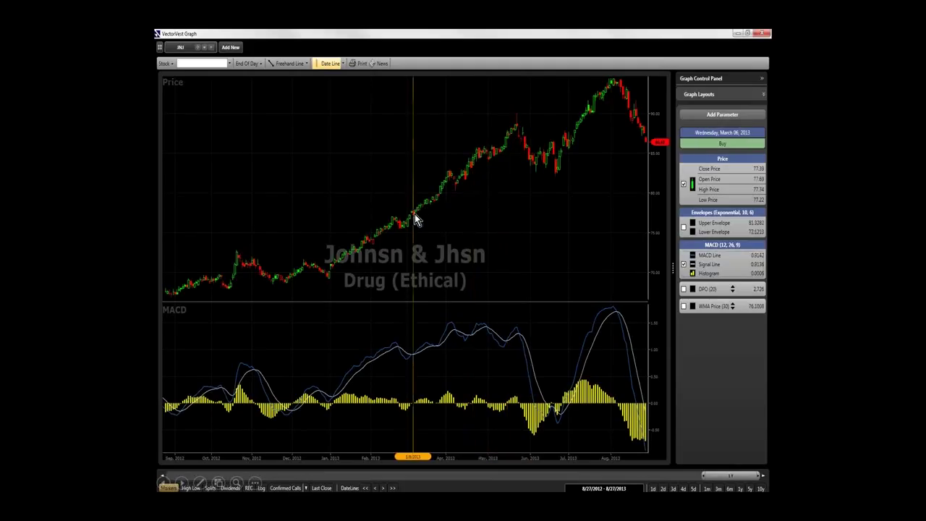
{"action": "left_click", "coordinate": [335, 242]}
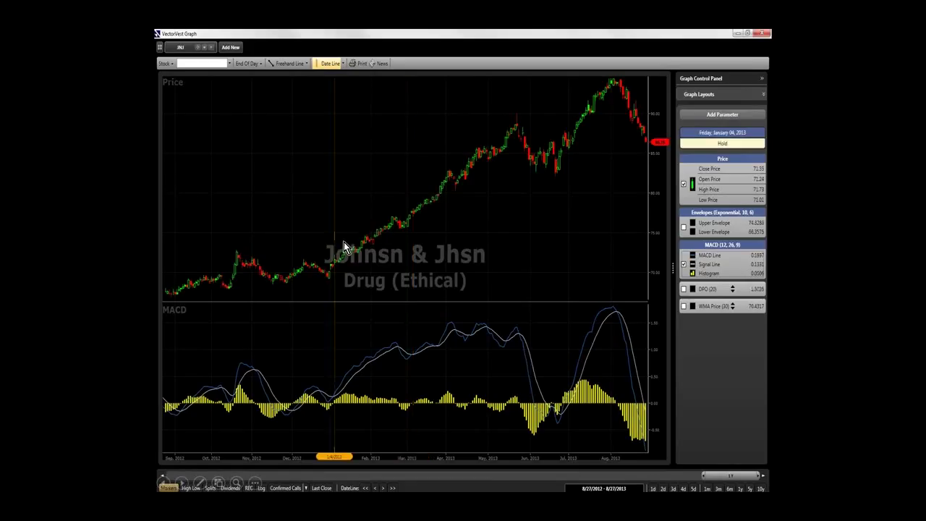
{"action": "left_click", "coordinate": [297, 273]}
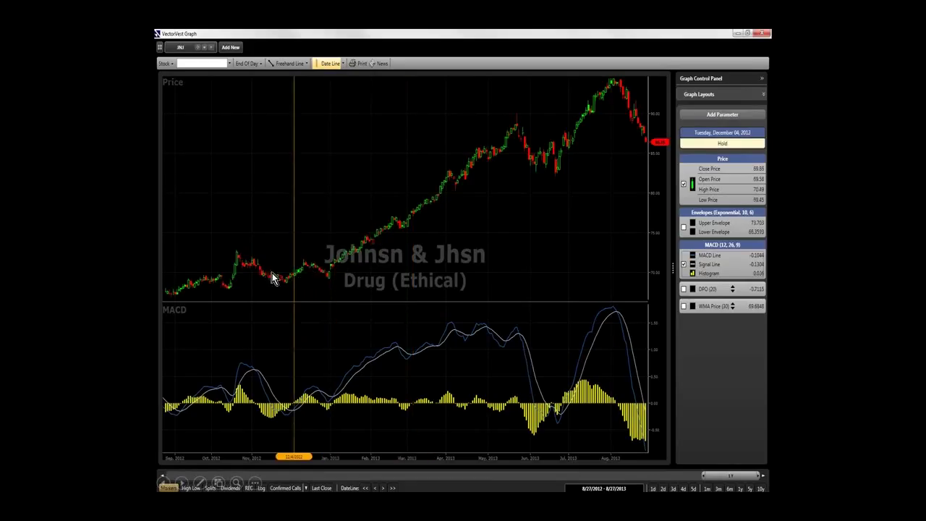
{"action": "left_click", "coordinate": [239, 265]}
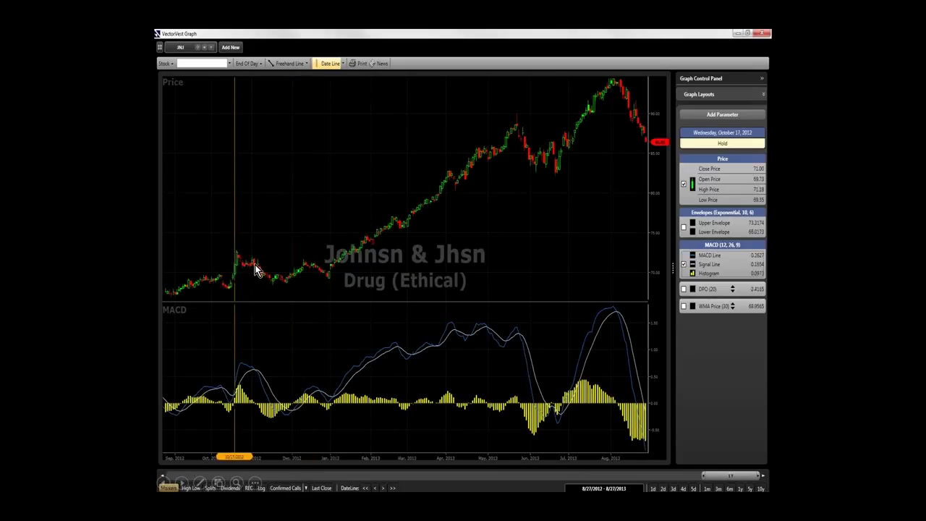
{"action": "left_click", "coordinate": [188, 291]}
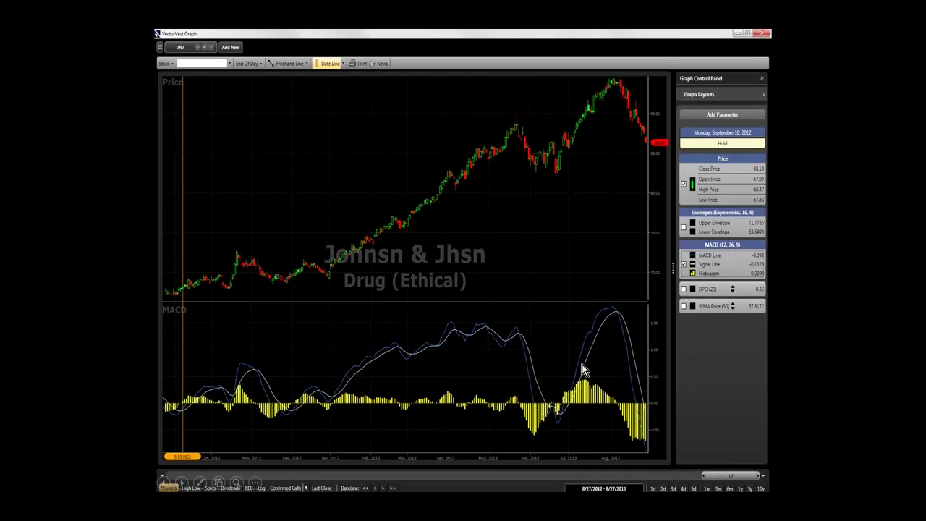
Place the date line at the May 24, 2013 and August 7, 2013 turning points of the Johnson & Johnson graph.
{"action": "left_click", "coordinate": [518, 418]}
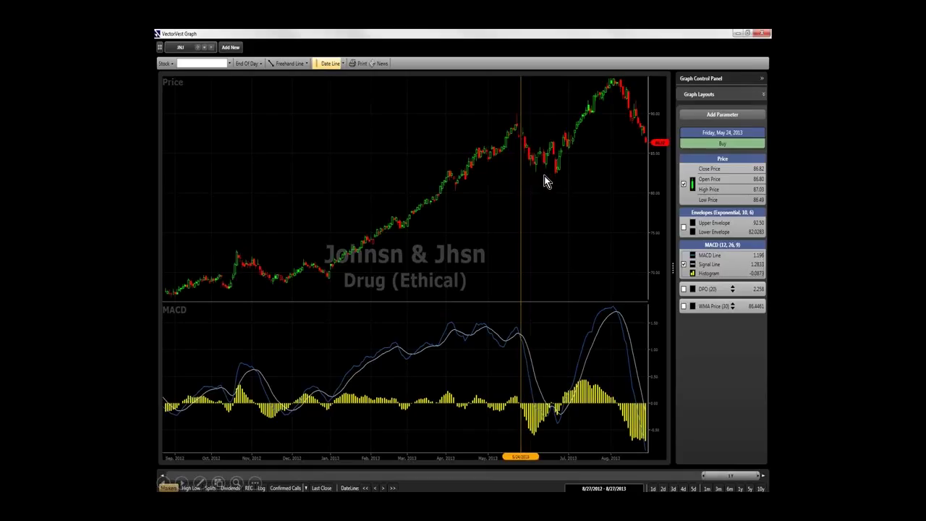
{"action": "left_click", "coordinate": [616, 145]}
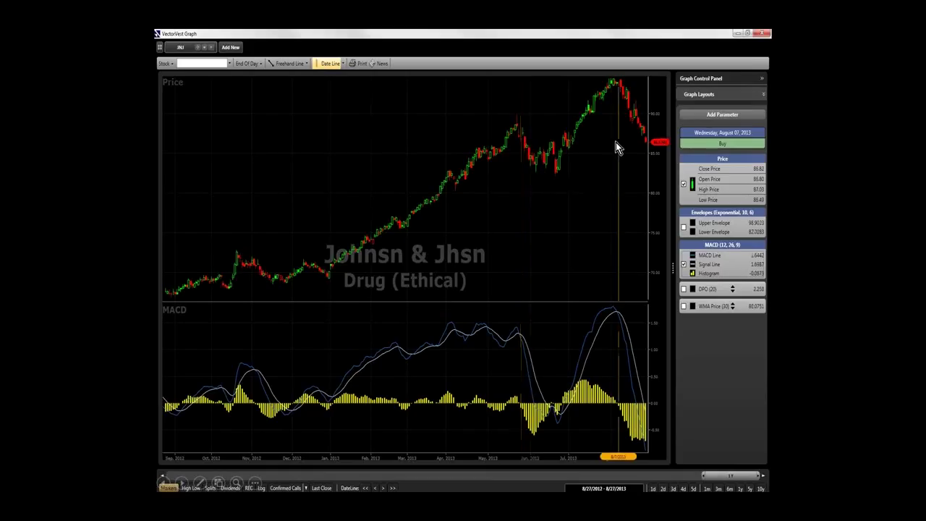
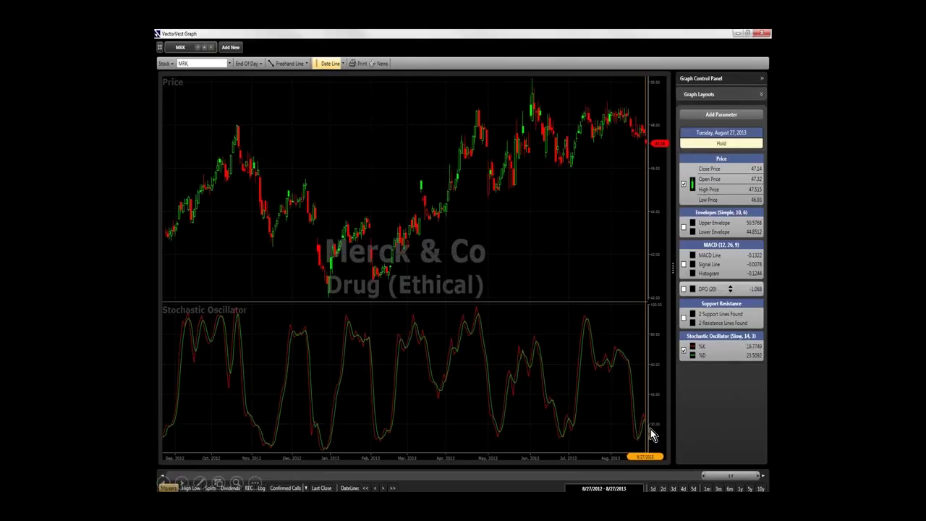
Show the horizontal line at 20 on Merck's Stochastic Oscillator and circle the dips below it and the matching price lows with the white pen.
{"action": "key", "text": "h"}
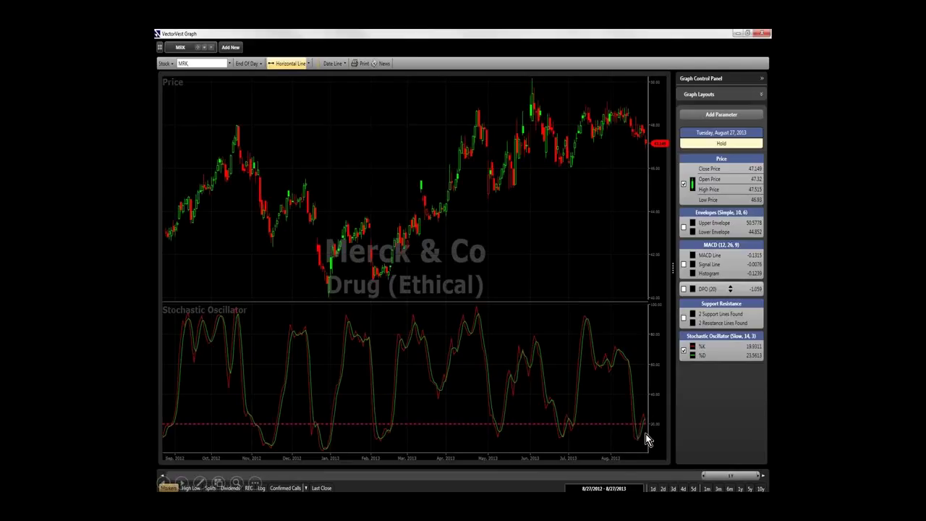
{"action": "left_click", "coordinate": [199, 479]}
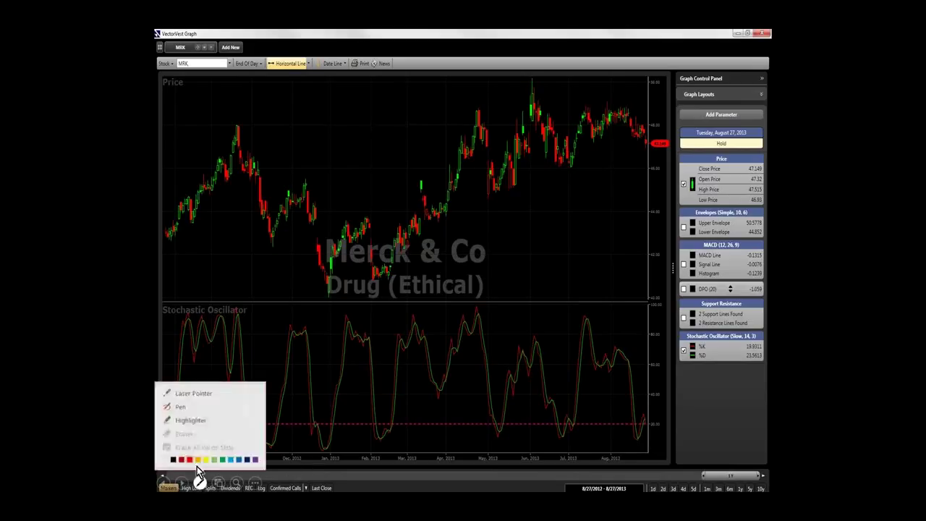
{"action": "left_click", "coordinate": [201, 481]}
{"action": "mouse_move", "coordinate": [644, 418]}
{"action": "left_mouse_down"}
{"action": "mouse_move", "coordinate": [631, 424]}
{"action": "mouse_move", "coordinate": [640, 452]}
{"action": "mouse_move", "coordinate": [651, 422]}
{"action": "mouse_move", "coordinate": [551, 433]}
{"action": "mouse_move", "coordinate": [579, 434]}
{"action": "mouse_move", "coordinate": [568, 420]}
{"action": "left_mouse_up"}
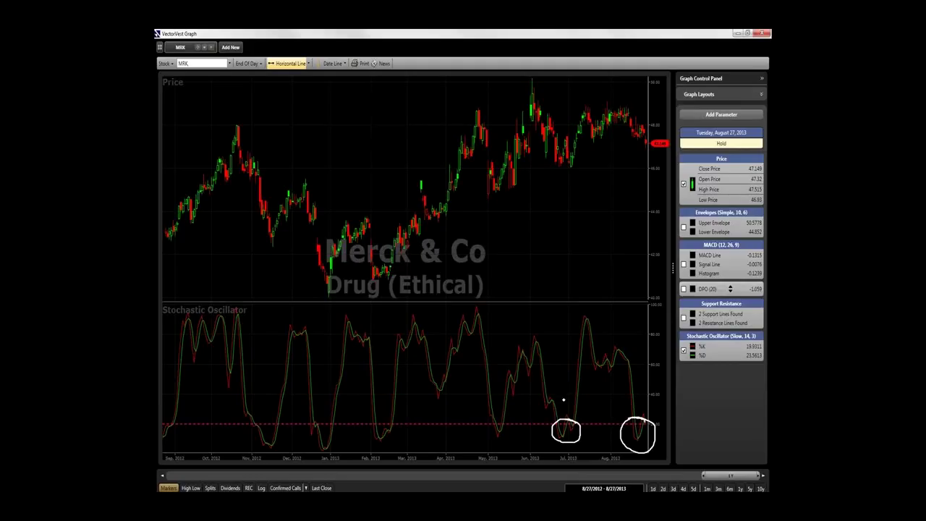
{"action": "mouse_move", "coordinate": [579, 155]}
{"action": "left_mouse_down"}
{"action": "mouse_move", "coordinate": [581, 178]}
{"action": "mouse_move", "coordinate": [579, 154]}
{"action": "left_mouse_up"}
{"action": "mouse_move", "coordinate": [488, 414]}
{"action": "left_mouse_down"}
{"action": "mouse_move", "coordinate": [492, 440]}
{"action": "mouse_move", "coordinate": [500, 415]}
{"action": "left_mouse_up"}
{"action": "mouse_move", "coordinate": [507, 180]}
{"action": "left_mouse_down"}
{"action": "mouse_move", "coordinate": [481, 187]}
{"action": "mouse_move", "coordinate": [500, 178]}
{"action": "left_mouse_up"}
{"action": "mouse_move", "coordinate": [380, 425]}
{"action": "left_mouse_down"}
{"action": "mouse_move", "coordinate": [408, 420]}
{"action": "mouse_move", "coordinate": [380, 416]}
{"action": "left_mouse_up"}
{"action": "mouse_move", "coordinate": [385, 268]}
{"action": "left_mouse_down"}
{"action": "mouse_move", "coordinate": [382, 293]}
{"action": "mouse_move", "coordinate": [384, 268]}
{"action": "left_mouse_up"}
{"action": "mouse_move", "coordinate": [324, 428]}
{"action": "left_mouse_down"}
{"action": "mouse_move", "coordinate": [310, 447]}
{"action": "mouse_move", "coordinate": [317, 419]}
{"action": "left_mouse_up"}
{"action": "mouse_move", "coordinate": [329, 271]}
{"action": "left_mouse_down"}
{"action": "mouse_move", "coordinate": [312, 279]}
{"action": "mouse_move", "coordinate": [328, 269]}
{"action": "left_mouse_up"}
{"action": "mouse_move", "coordinate": [262, 420]}
{"action": "left_mouse_down"}
{"action": "mouse_move", "coordinate": [250, 460]}
{"action": "mouse_move", "coordinate": [261, 419]}
{"action": "left_mouse_up"}
{"action": "mouse_move", "coordinate": [281, 223]}
{"action": "left_mouse_down"}
{"action": "mouse_move", "coordinate": [256, 221]}
{"action": "mouse_move", "coordinate": [274, 221]}
{"action": "left_mouse_up"}
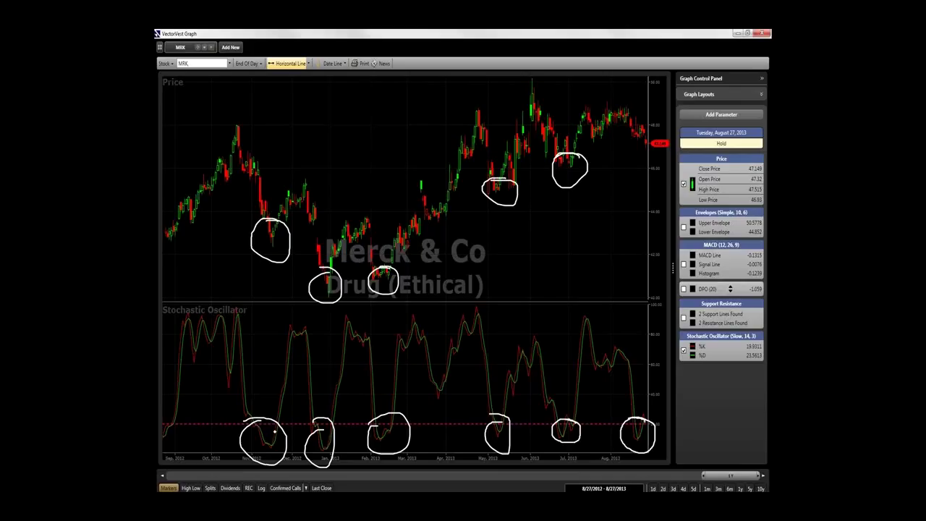
Draw upward arrows out of the first three circled lows on the stochastic and price graphs, and clear the annotations.
{"action": "mouse_move", "coordinate": [267, 433]}
{"action": "left_mouse_down"}
{"action": "mouse_move", "coordinate": [279, 406]}
{"action": "mouse_move", "coordinate": [267, 411]}
{"action": "mouse_move", "coordinate": [279, 403]}
{"action": "mouse_move", "coordinate": [286, 416]}
{"action": "mouse_move", "coordinate": [336, 414]}
{"action": "left_mouse_up"}
{"action": "left_click_drag", "start_coordinate": [389, 428], "coordinate": [400, 400]}
{"action": "mouse_move", "coordinate": [274, 230]}
{"action": "left_mouse_down"}
{"action": "mouse_move", "coordinate": [277, 216]}
{"action": "mouse_move", "coordinate": [287, 221]}
{"action": "left_mouse_up"}
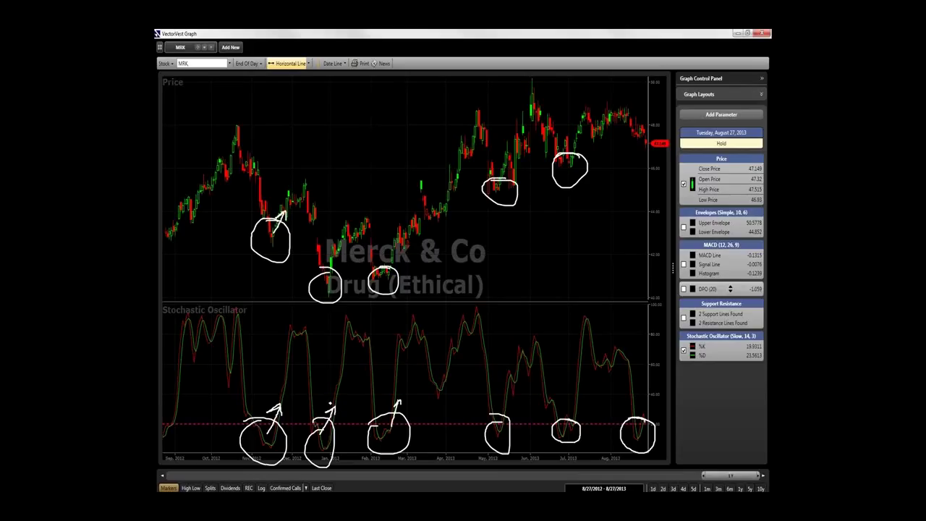
{"action": "mouse_move", "coordinate": [329, 269]}
{"action": "left_mouse_down"}
{"action": "mouse_move", "coordinate": [338, 251]}
{"action": "mouse_move", "coordinate": [340, 262]}
{"action": "mouse_move", "coordinate": [397, 249]}
{"action": "mouse_move", "coordinate": [389, 255]}
{"action": "left_mouse_up"}
{"action": "left_click_drag", "start_coordinate": [397, 249], "coordinate": [402, 259]}
{"action": "key", "text": "Escape"}
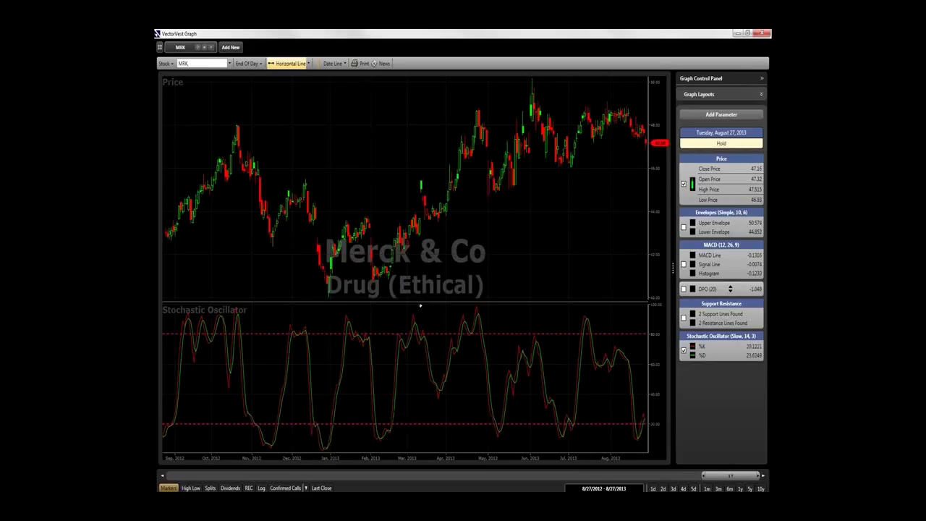
Circle the 80 level, the stochastic peaks above it from September 2012 to April 2013, and the matching price highs.
{"action": "mouse_move", "coordinate": [669, 331]}
{"action": "left_mouse_down"}
{"action": "mouse_move", "coordinate": [649, 326]}
{"action": "mouse_move", "coordinate": [680, 344]}
{"action": "mouse_move", "coordinate": [661, 329]}
{"action": "left_mouse_up"}
{"action": "mouse_move", "coordinate": [492, 316]}
{"action": "left_mouse_down"}
{"action": "mouse_move", "coordinate": [450, 313]}
{"action": "mouse_move", "coordinate": [491, 311]}
{"action": "mouse_move", "coordinate": [474, 306]}
{"action": "left_mouse_up"}
{"action": "mouse_move", "coordinate": [491, 125]}
{"action": "left_mouse_down"}
{"action": "mouse_move", "coordinate": [454, 163]}
{"action": "mouse_move", "coordinate": [489, 125]}
{"action": "left_mouse_up"}
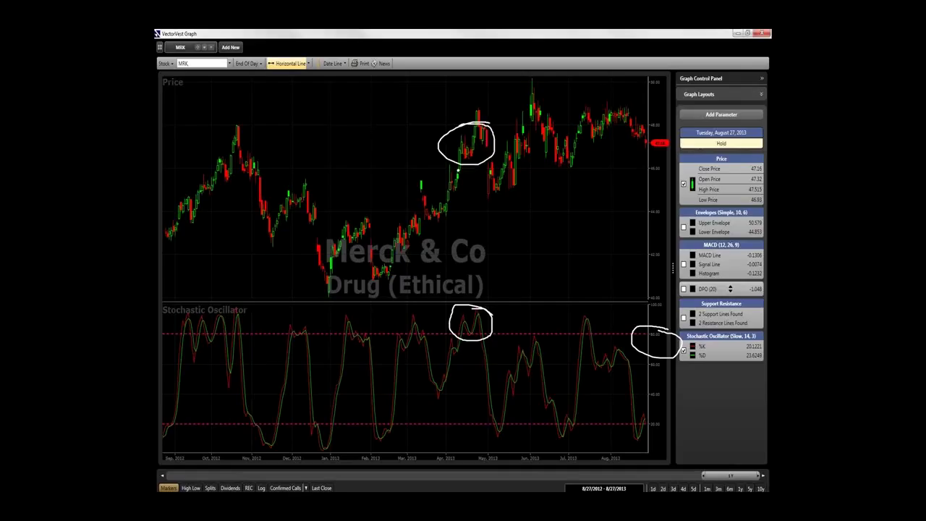
{"action": "mouse_move", "coordinate": [401, 308]}
{"action": "left_mouse_down"}
{"action": "mouse_move", "coordinate": [407, 328]}
{"action": "mouse_move", "coordinate": [433, 313]}
{"action": "left_mouse_up"}
{"action": "left_click_drag", "start_coordinate": [414, 196], "coordinate": [370, 204]}
{"action": "left_click_drag", "start_coordinate": [350, 312], "coordinate": [344, 304]}
{"action": "mouse_move", "coordinate": [345, 222]}
{"action": "left_mouse_down"}
{"action": "mouse_move", "coordinate": [359, 220]}
{"action": "mouse_move", "coordinate": [341, 218]}
{"action": "left_mouse_up"}
{"action": "left_click_drag", "start_coordinate": [300, 314], "coordinate": [304, 312]}
{"action": "mouse_move", "coordinate": [302, 190]}
{"action": "left_mouse_down"}
{"action": "mouse_move", "coordinate": [288, 195]}
{"action": "mouse_move", "coordinate": [313, 190]}
{"action": "mouse_move", "coordinate": [284, 187]}
{"action": "left_mouse_up"}
{"action": "mouse_move", "coordinate": [224, 308]}
{"action": "left_mouse_down"}
{"action": "mouse_move", "coordinate": [181, 307]}
{"action": "mouse_move", "coordinate": [221, 303]}
{"action": "left_mouse_up"}
{"action": "mouse_move", "coordinate": [235, 143]}
{"action": "left_mouse_down"}
{"action": "mouse_move", "coordinate": [226, 141]}
{"action": "mouse_move", "coordinate": [187, 198]}
{"action": "mouse_move", "coordinate": [255, 158]}
{"action": "mouse_move", "coordinate": [231, 149]}
{"action": "left_mouse_up"}
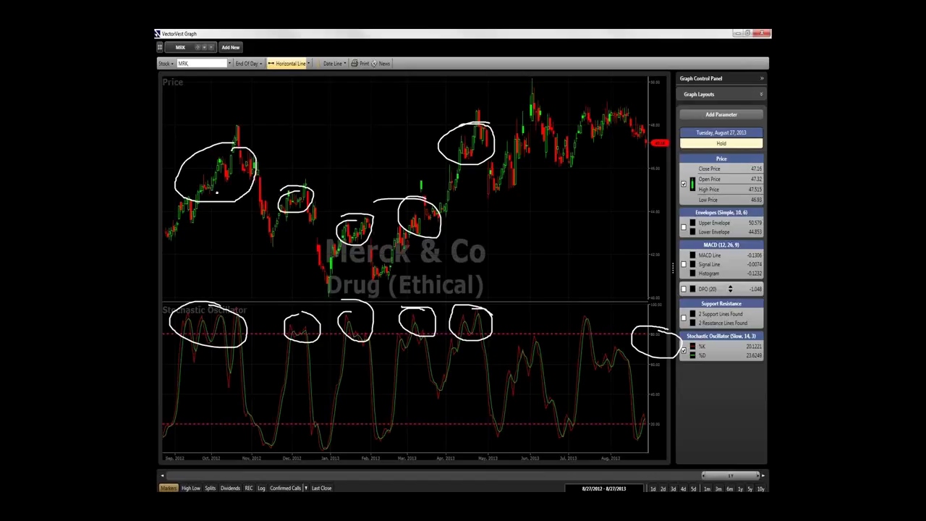
Draw an arrow along the autumn 2012 price rise, circle the July 2013 stochastic peak and price high, and erase all ink.
{"action": "mouse_move", "coordinate": [200, 190]}
{"action": "left_mouse_down"}
{"action": "mouse_move", "coordinate": [229, 154]}
{"action": "mouse_move", "coordinate": [220, 155]}
{"action": "mouse_move", "coordinate": [230, 162]}
{"action": "left_mouse_up"}
{"action": "mouse_move", "coordinate": [585, 297]}
{"action": "left_mouse_down"}
{"action": "mouse_move", "coordinate": [579, 334]}
{"action": "mouse_move", "coordinate": [592, 293]}
{"action": "left_mouse_up"}
{"action": "mouse_move", "coordinate": [578, 105]}
{"action": "left_mouse_down"}
{"action": "mouse_move", "coordinate": [579, 137]}
{"action": "mouse_move", "coordinate": [575, 114]}
{"action": "left_mouse_up"}
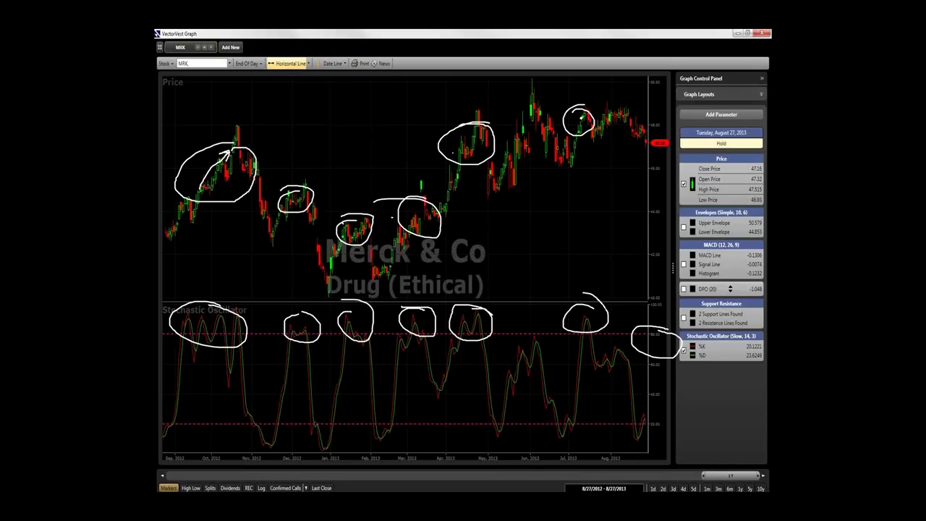
{"action": "key", "text": "e"}
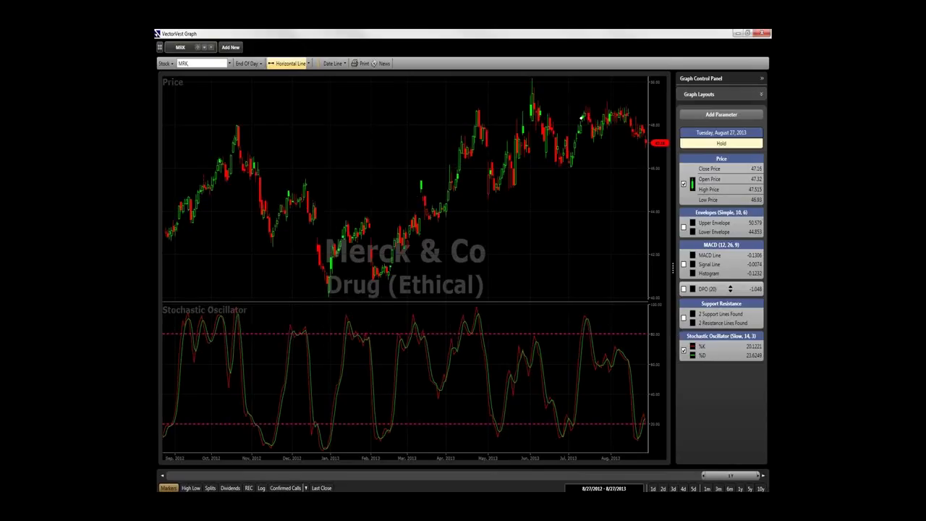
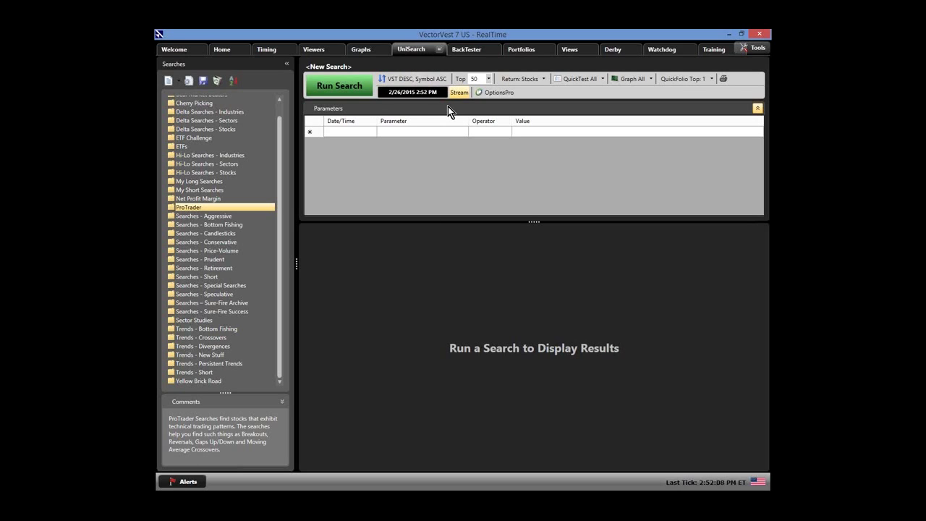
Expand the ProTrader search folder, widen the search list, and load the MACD Crossover - Long search.
{"action": "double_click", "coordinate": [172, 207]}
{"action": "left_click_drag", "start_coordinate": [279, 156], "coordinate": [281, 195]}
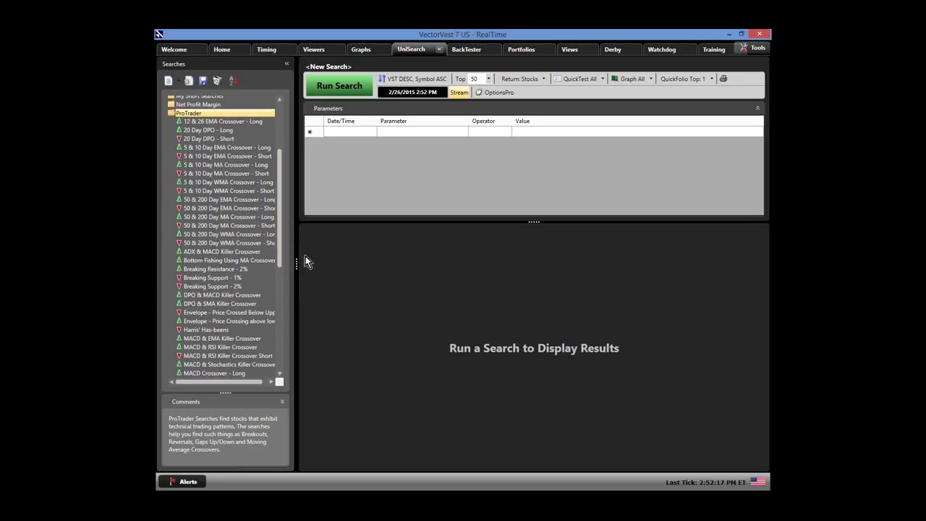
{"action": "left_click_drag", "start_coordinate": [297, 262], "coordinate": [307, 261]}
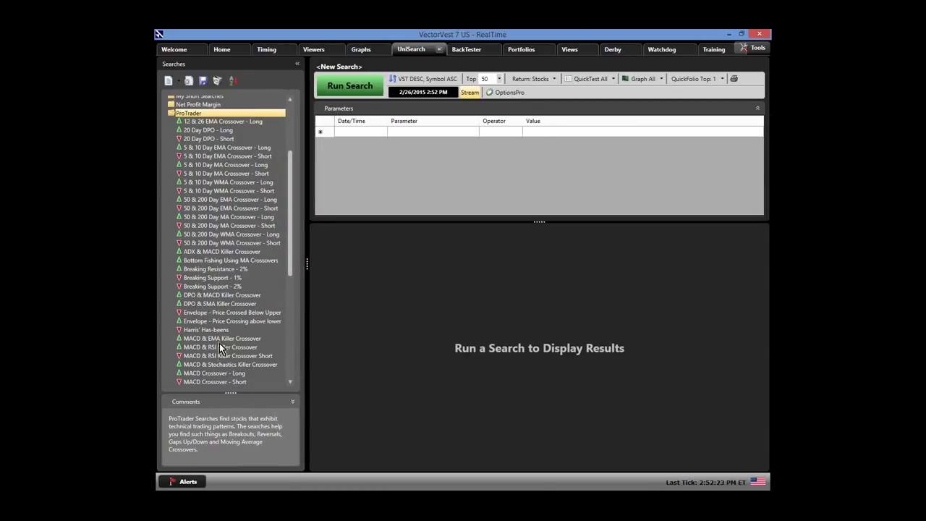
{"action": "left_click_drag", "start_coordinate": [293, 236], "coordinate": [290, 272]}
{"action": "left_click", "coordinate": [213, 289]}
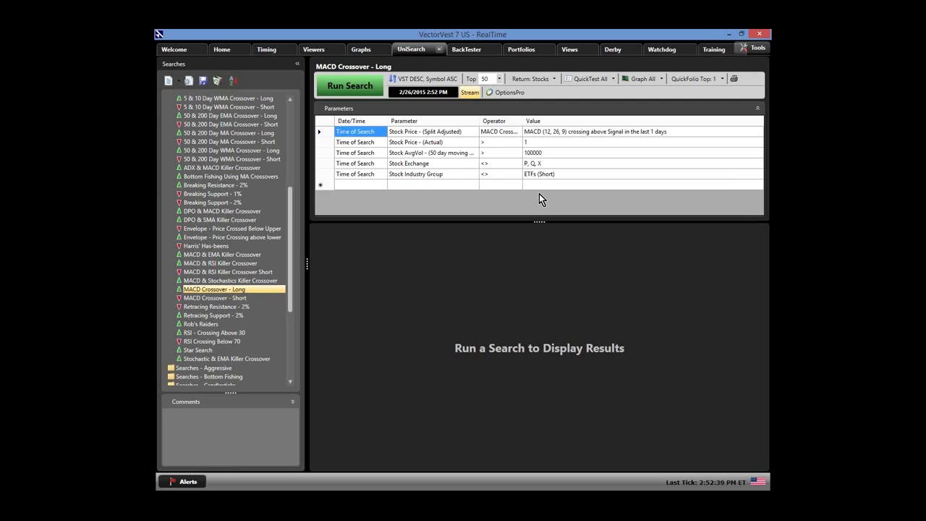
Select the MACD (12, 26, 9) crossing above Signal criterion and run the search.
{"action": "left_click", "coordinate": [324, 133]}
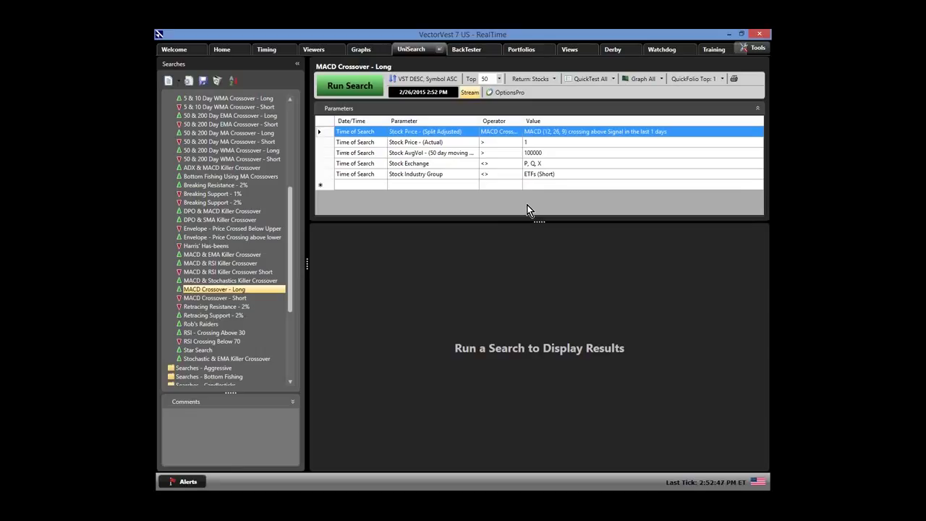
{"action": "left_click", "coordinate": [340, 90]}
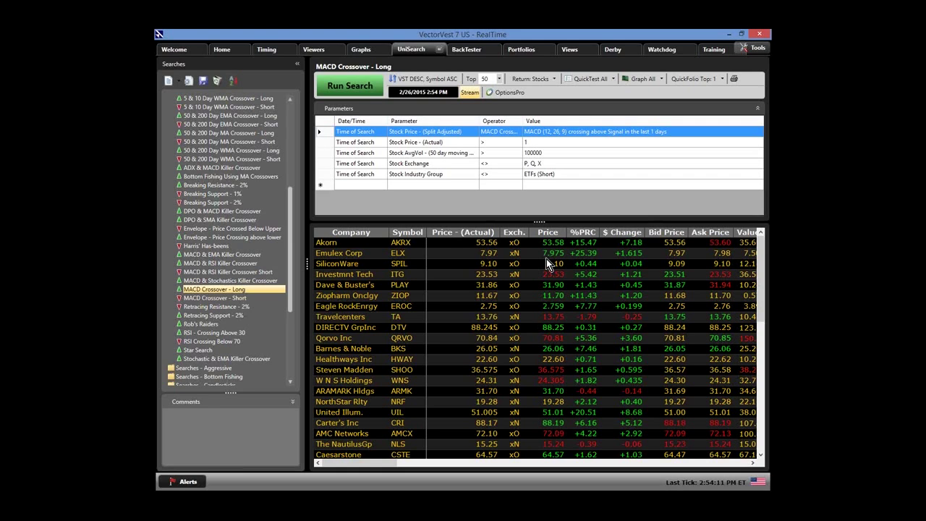
Open the Market Timing graph in the graphing area.
{"action": "left_click", "coordinate": [361, 49]}
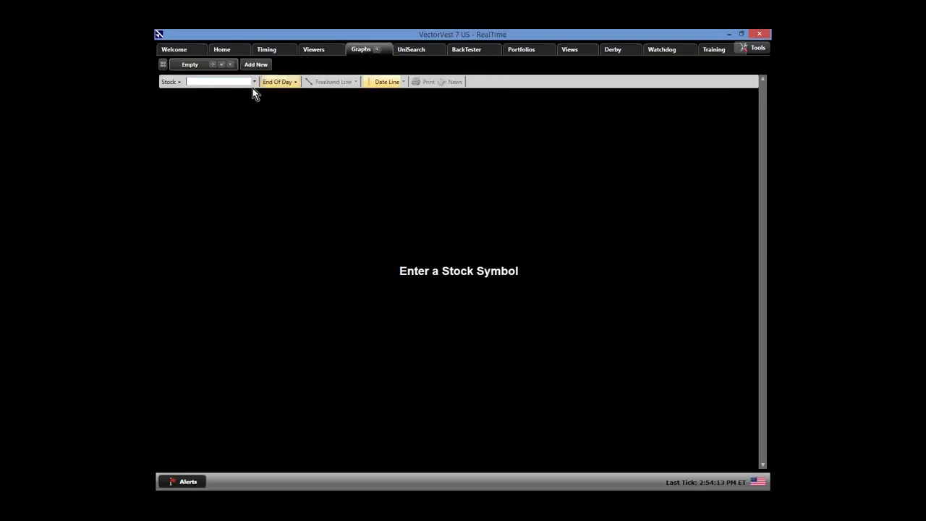
{"action": "left_click", "coordinate": [172, 82]}
{"action": "left_click", "coordinate": [182, 130]}
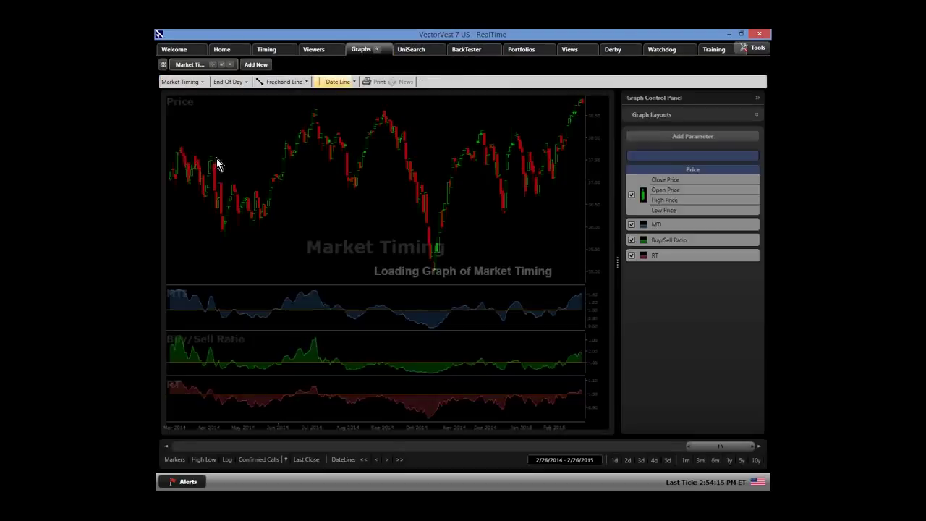
Hide the RT, Buy/Sell Ratio and MTI plots and collapse the Graph Control Panel so only price is shown.
{"action": "left_click", "coordinate": [631, 260]}
{"action": "left_click", "coordinate": [631, 244]}
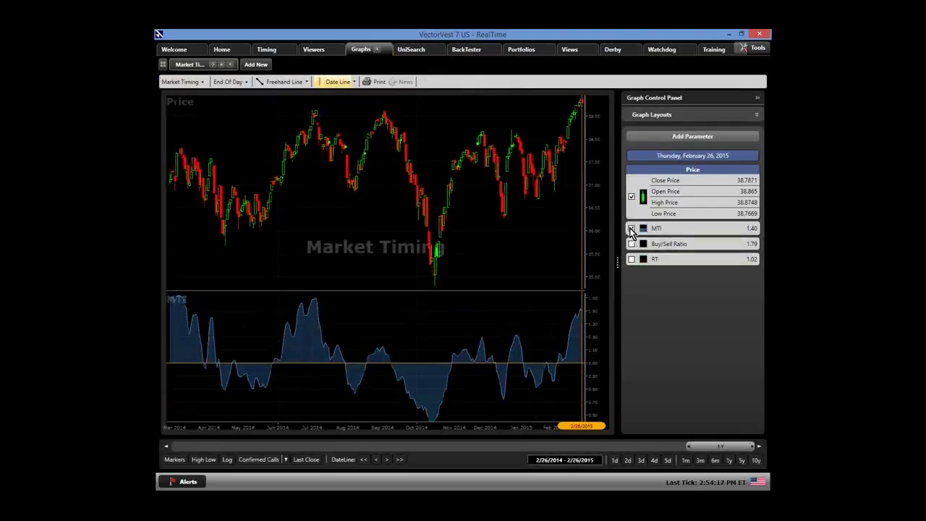
{"action": "left_click", "coordinate": [631, 228]}
{"action": "left_click", "coordinate": [757, 100]}
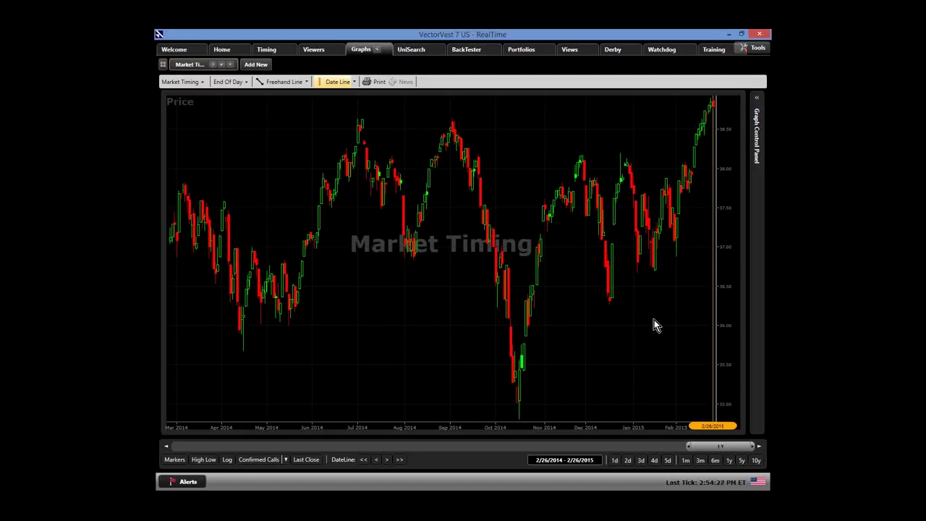
Show the DEW timing signals on the Market Timing graph and place the date line at the 2/3/2015 up signal.
{"action": "left_click", "coordinate": [287, 461]}
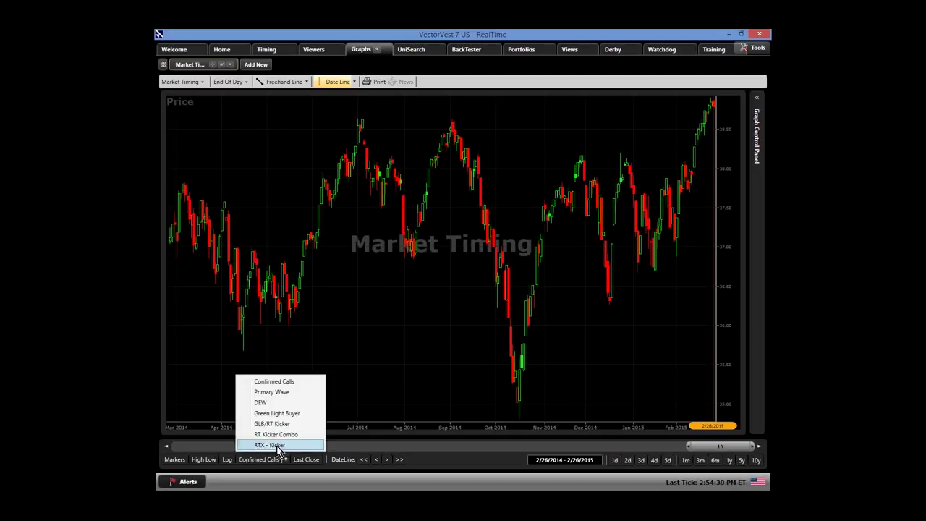
{"action": "left_click", "coordinate": [262, 403]}
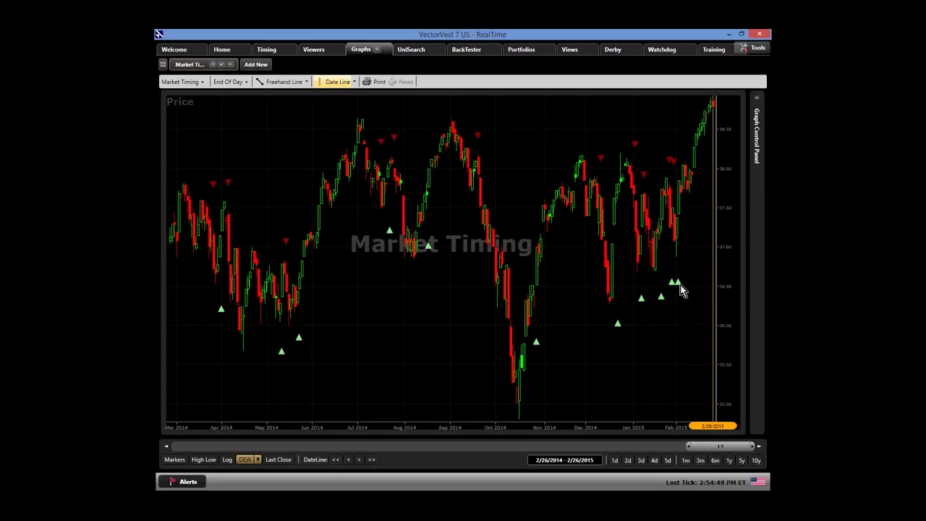
{"action": "mouse_move", "coordinate": [681, 288]}
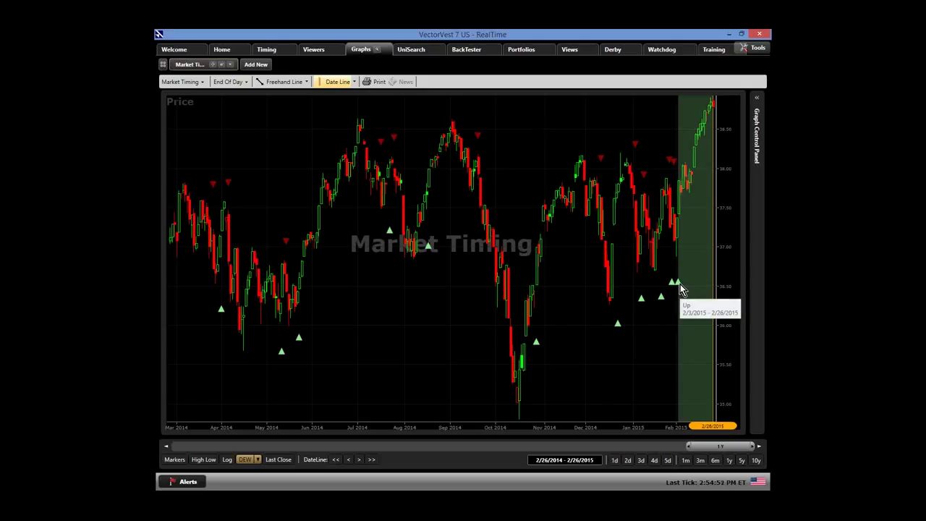
{"action": "left_click", "coordinate": [678, 291]}
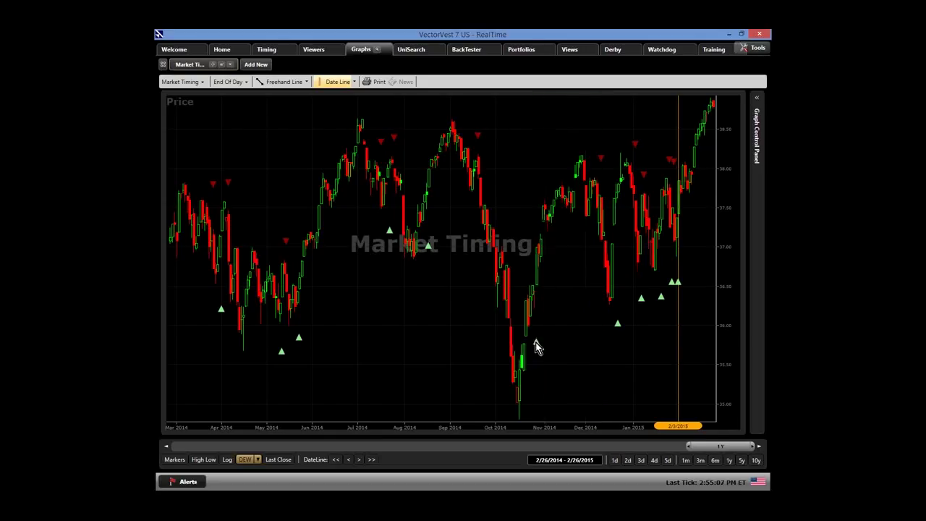
{"action": "mouse_move", "coordinate": [536, 346]}
{"action": "mouse_move", "coordinate": [478, 140]}
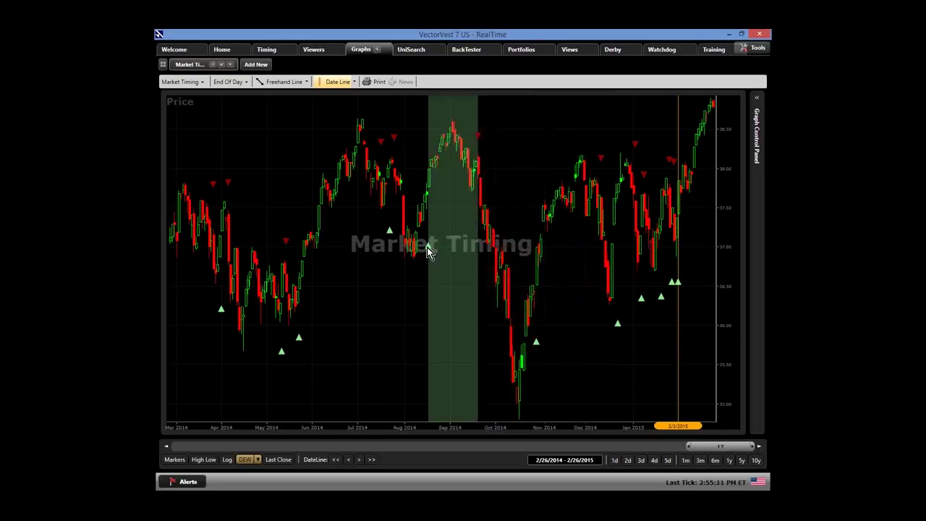
{"action": "mouse_move", "coordinate": [301, 341]}
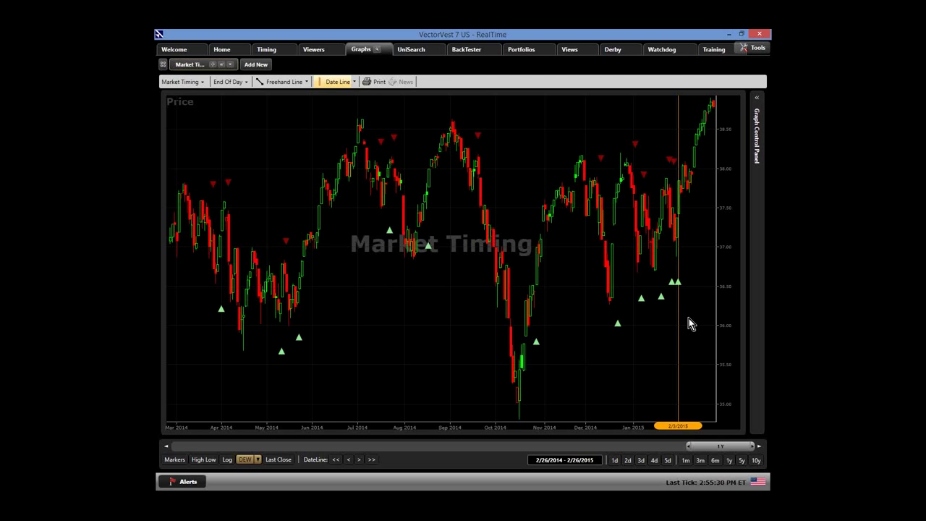
Set the MACD Crossover - Long search date to 2/3/2015 in UniSearch and rerun the search.
{"action": "left_click", "coordinate": [419, 50]}
{"action": "left_click", "coordinate": [417, 94]}
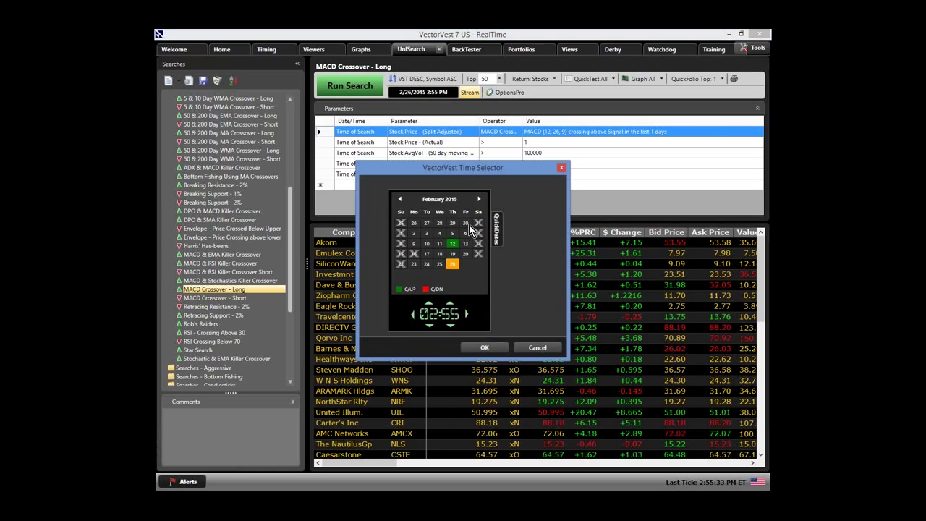
{"action": "left_click", "coordinate": [427, 233]}
{"action": "left_click", "coordinate": [474, 348]}
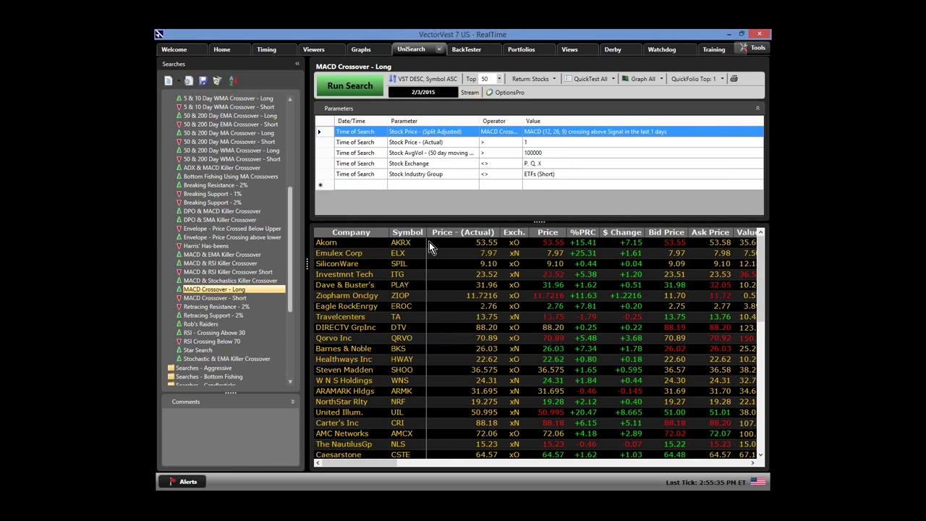
{"action": "left_click", "coordinate": [349, 86]}
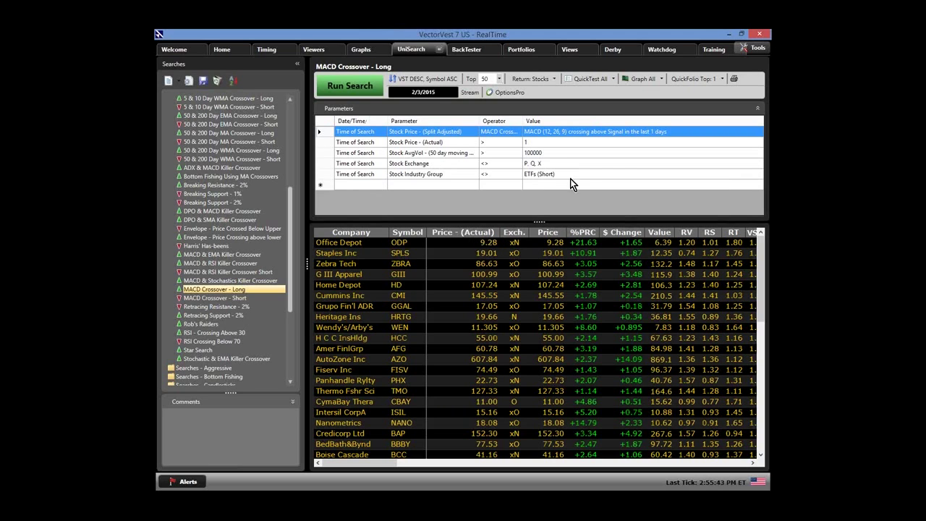
QuickTest the top 5 stocks from the 2/3/2015 search and close the test results after reviewing them.
{"action": "left_click", "coordinate": [614, 81]}
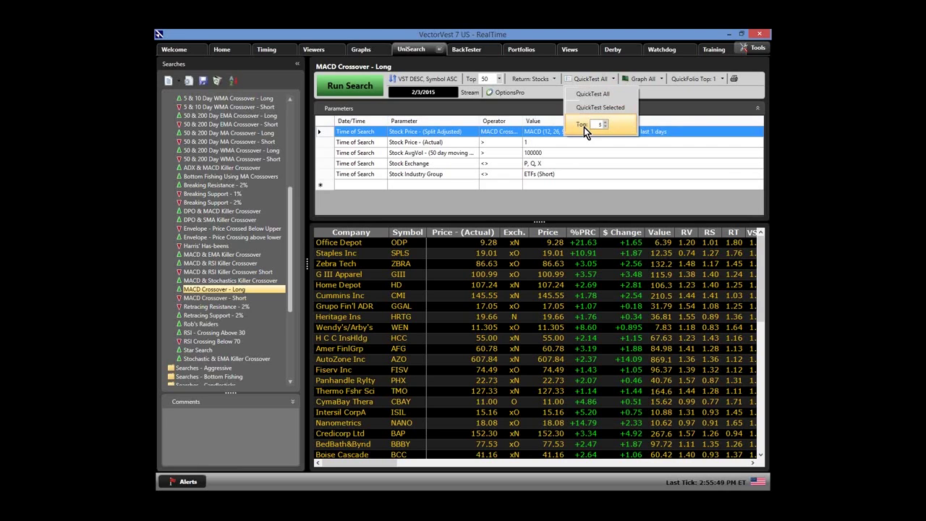
{"action": "left_click", "coordinate": [582, 128]}
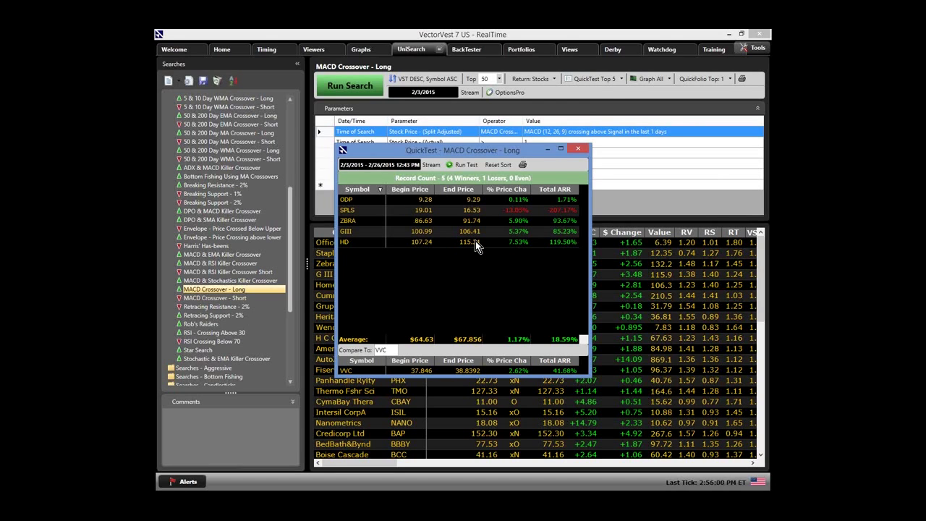
{"action": "left_click", "coordinate": [484, 213]}
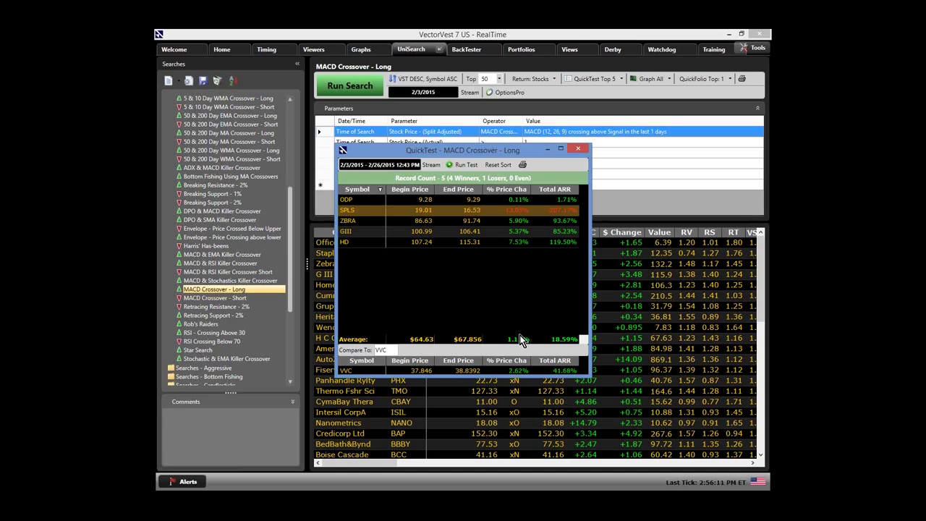
{"action": "left_click", "coordinate": [576, 150]}
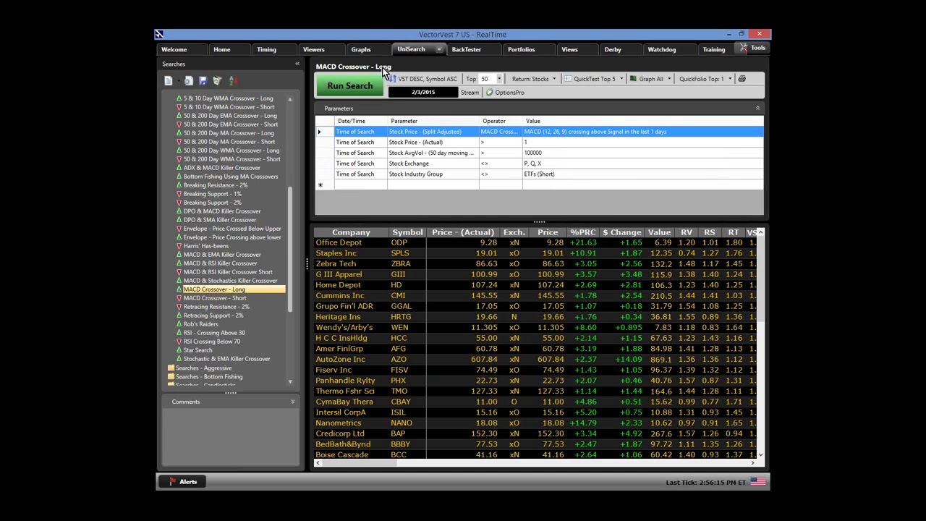
On the Market Timing graph, check the dates of the 10/28/2014 up signal and the following December 2014 down signal with the date line.
{"action": "left_click", "coordinate": [357, 51]}
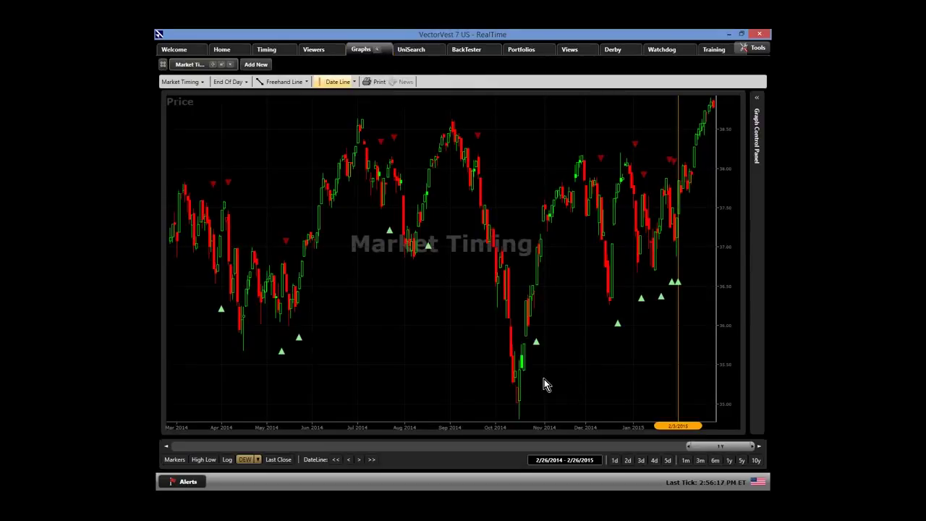
{"action": "left_click", "coordinate": [536, 356]}
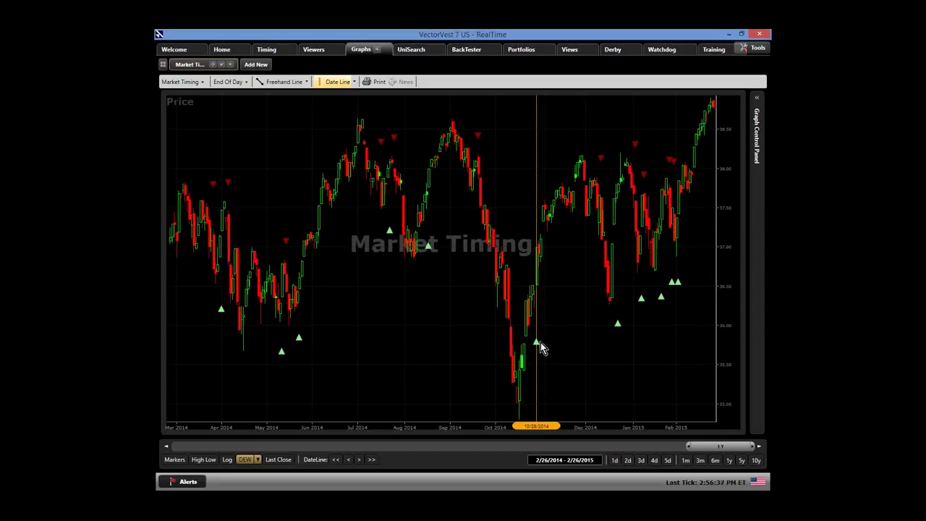
{"action": "left_click_drag", "start_coordinate": [534, 355], "coordinate": [601, 353]}
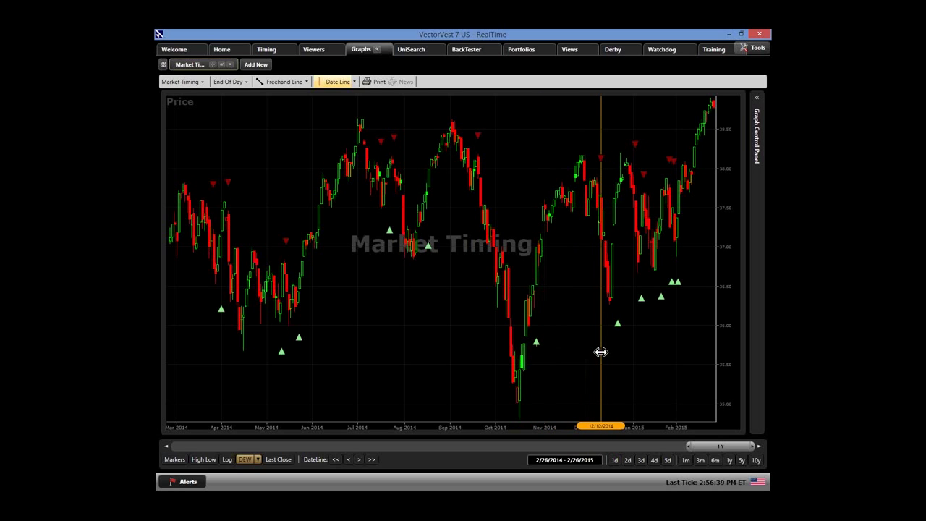
Set the MACD Crossover - Long search date to 10/28/2014 and rerun the search.
{"action": "left_click", "coordinate": [411, 49]}
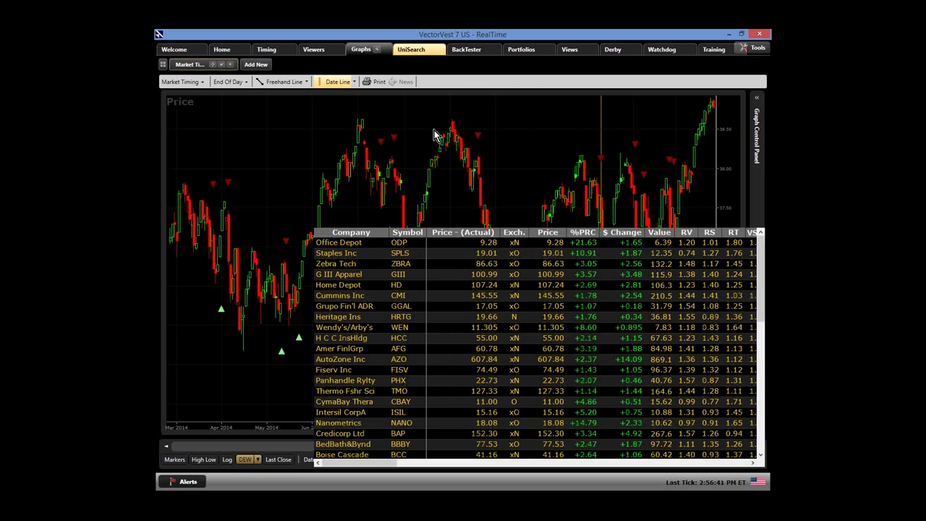
{"action": "left_click", "coordinate": [409, 89]}
{"action": "left_click", "coordinate": [399, 201]}
{"action": "left_click", "coordinate": [400, 201]}
{"action": "left_click", "coordinate": [400, 201]}
{"action": "left_click", "coordinate": [400, 200]}
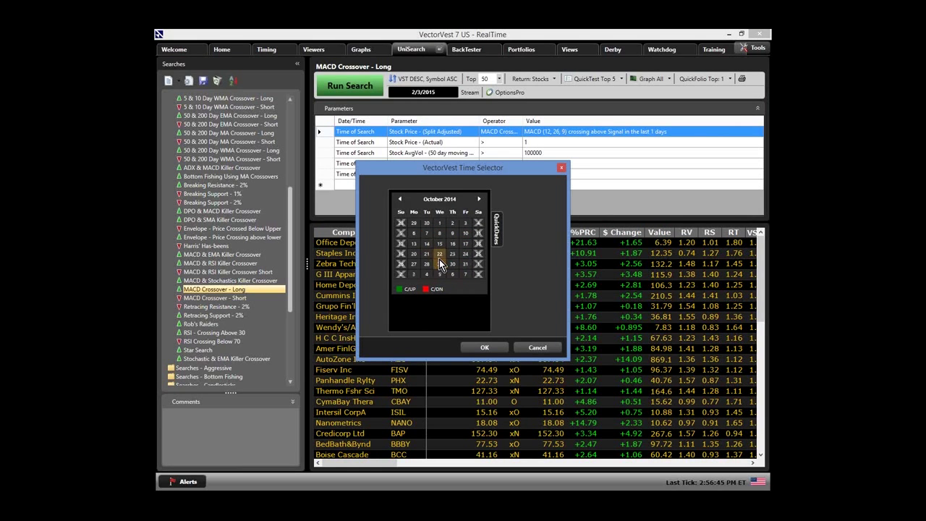
{"action": "left_click", "coordinate": [485, 348]}
{"action": "left_click", "coordinate": [343, 88]}
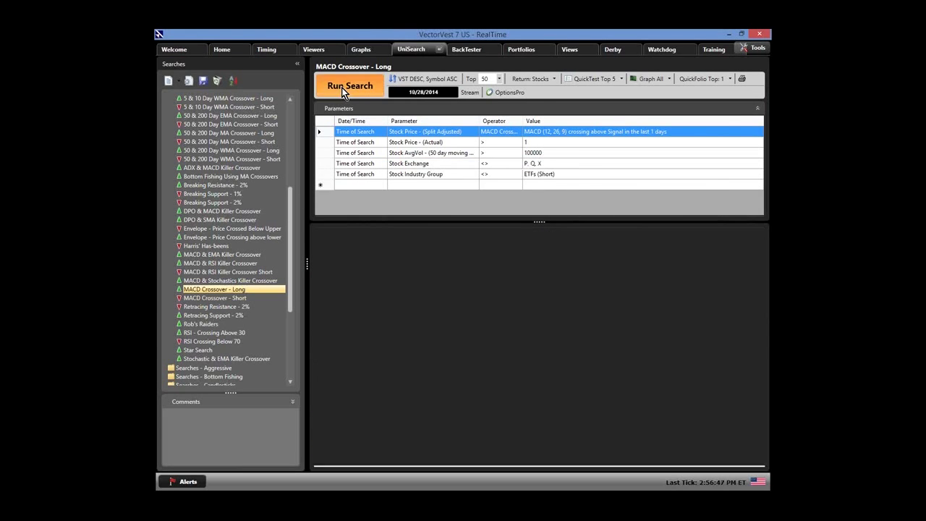
QuickTest the top 5 stocks from the 10/28/2014 search with the end date set to December 10, 2014.
{"action": "left_click", "coordinate": [587, 79]}
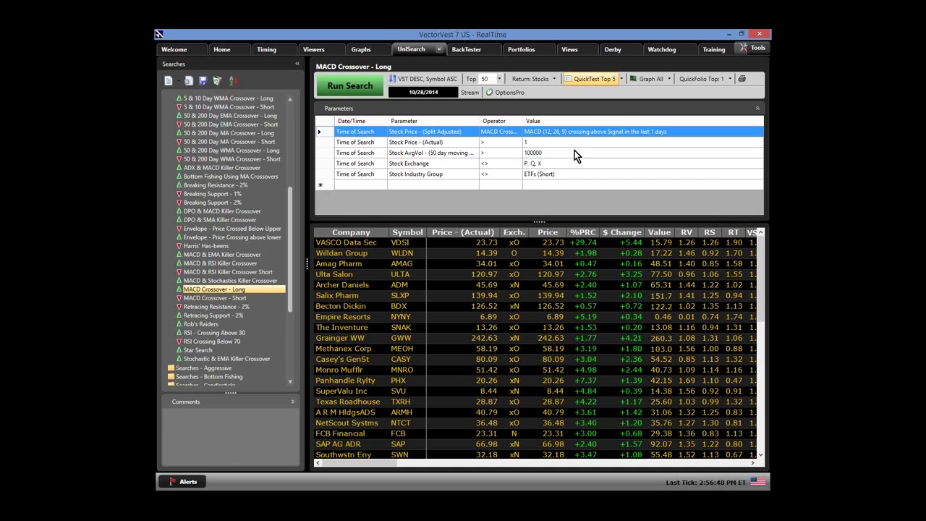
{"action": "left_click", "coordinate": [398, 165]}
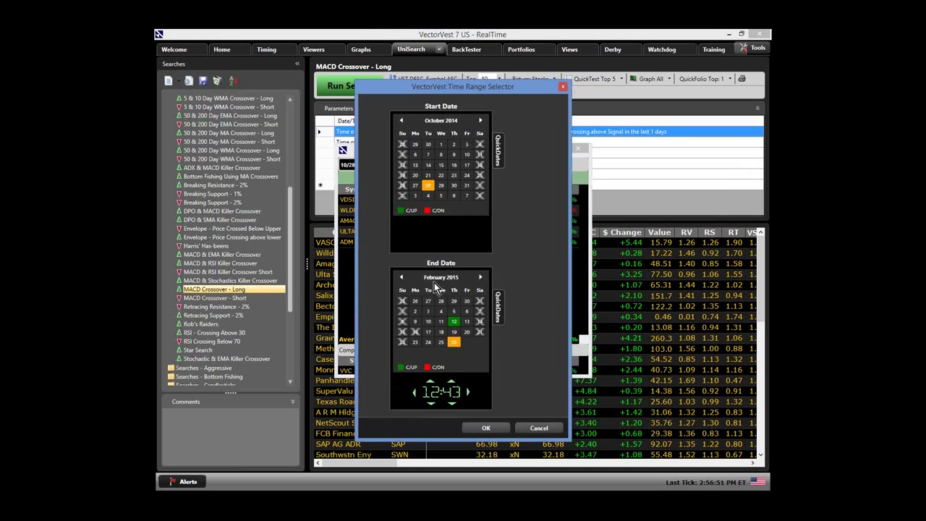
{"action": "left_click", "coordinate": [402, 279]}
{"action": "left_click", "coordinate": [402, 279]}
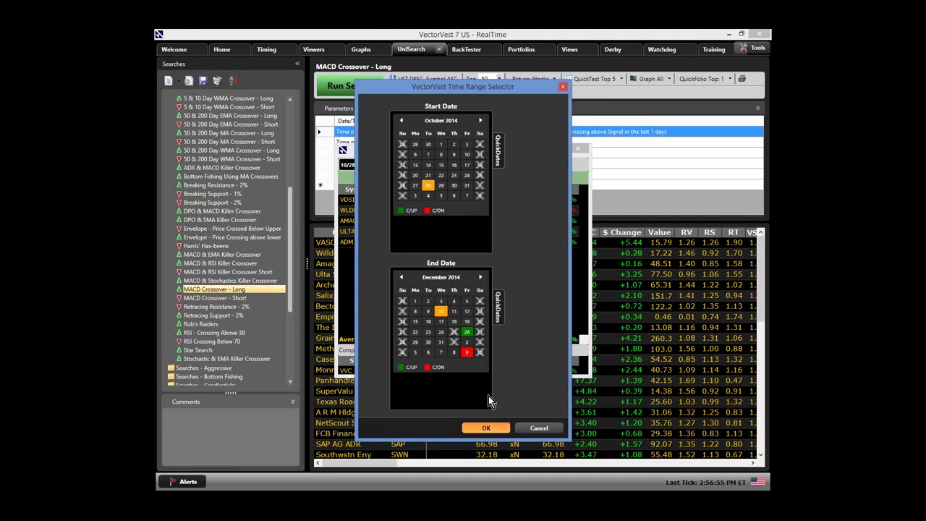
{"action": "left_click", "coordinate": [486, 428]}
{"action": "left_click", "coordinate": [458, 170]}
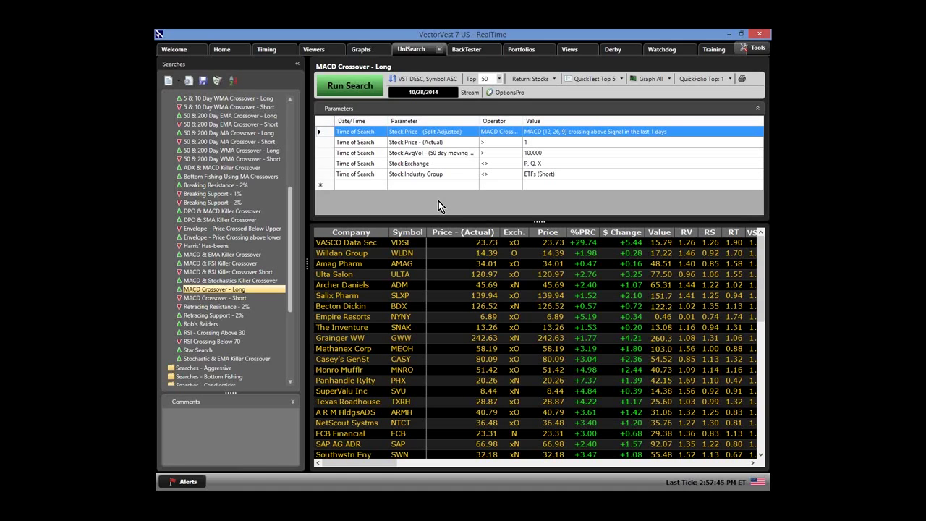
Create a new portfolio named MACD 2/26/2015.
{"action": "left_click", "coordinate": [521, 48]}
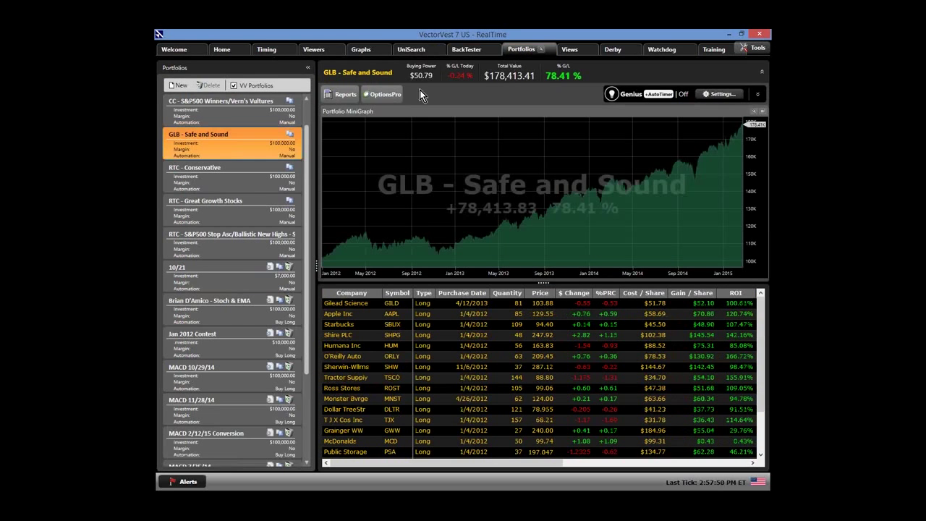
{"action": "left_click", "coordinate": [176, 86]}
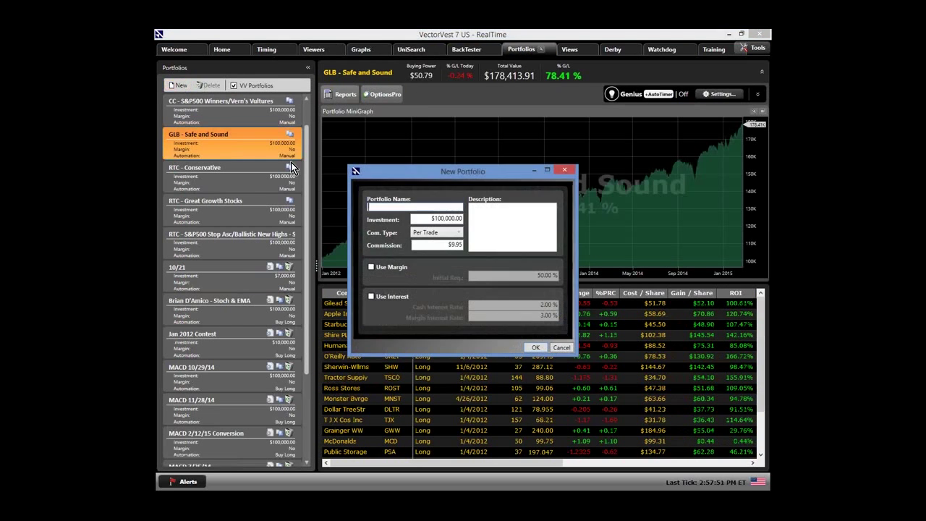
{"action": "type", "text": "MACD"}
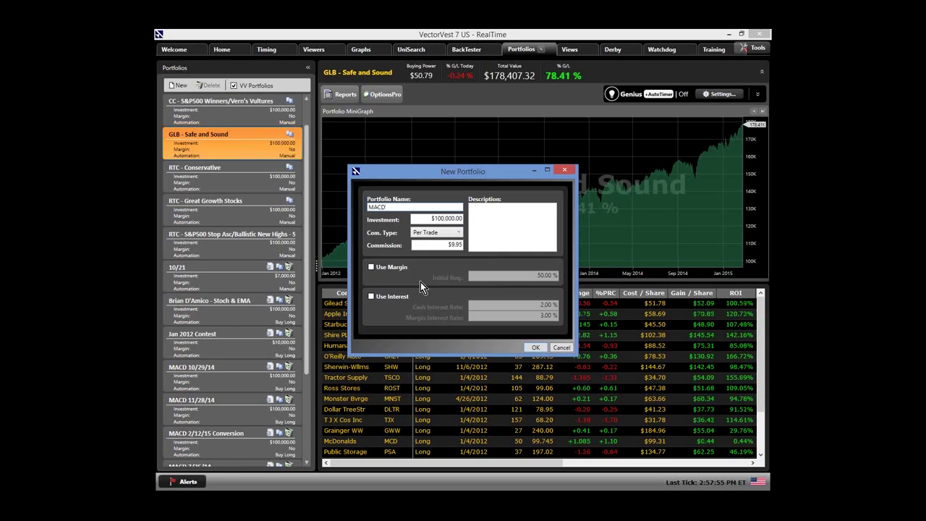
{"action": "type", "text": " 2/26/2015"}
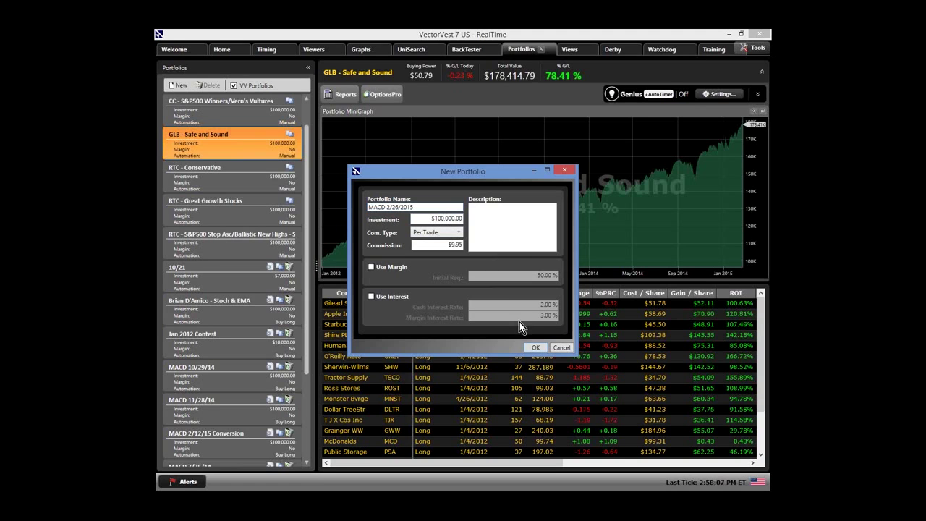
{"action": "left_click", "coordinate": [535, 348]}
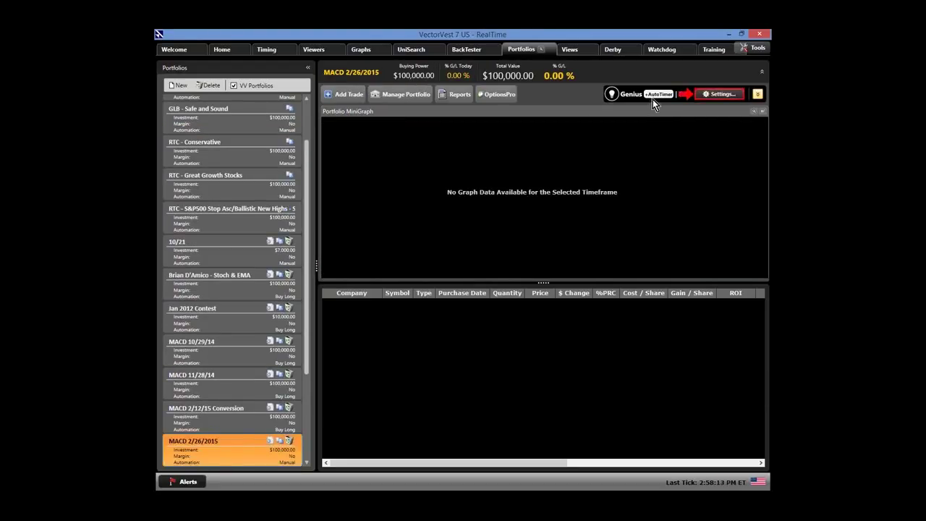
Start a custom trading system in Portfolio Genius for the MACD 2/26/2015 portfolio, using DEW as its market timing.
{"action": "mouse_move", "coordinate": [661, 97]}
{"action": "left_click", "coordinate": [714, 93]}
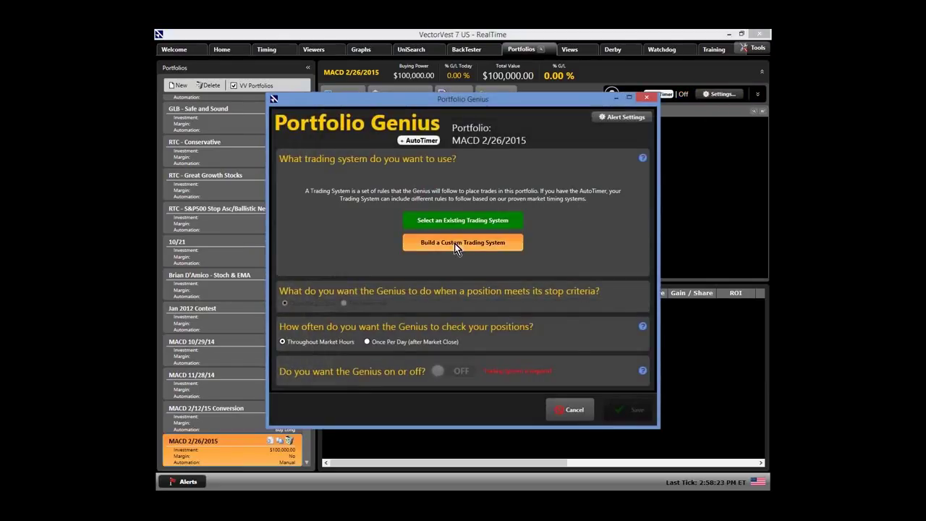
{"action": "left_click", "coordinate": [455, 243]}
{"action": "left_click", "coordinate": [484, 146]}
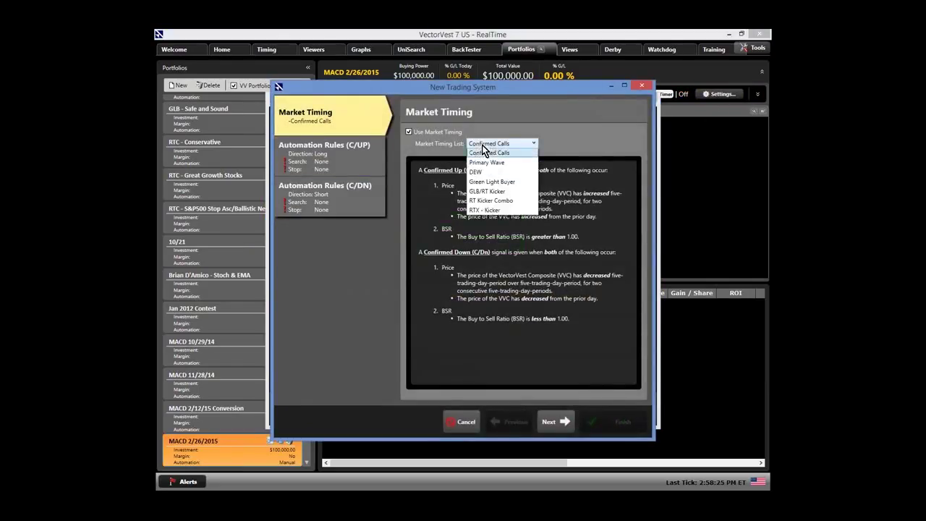
{"action": "left_click", "coordinate": [476, 149]}
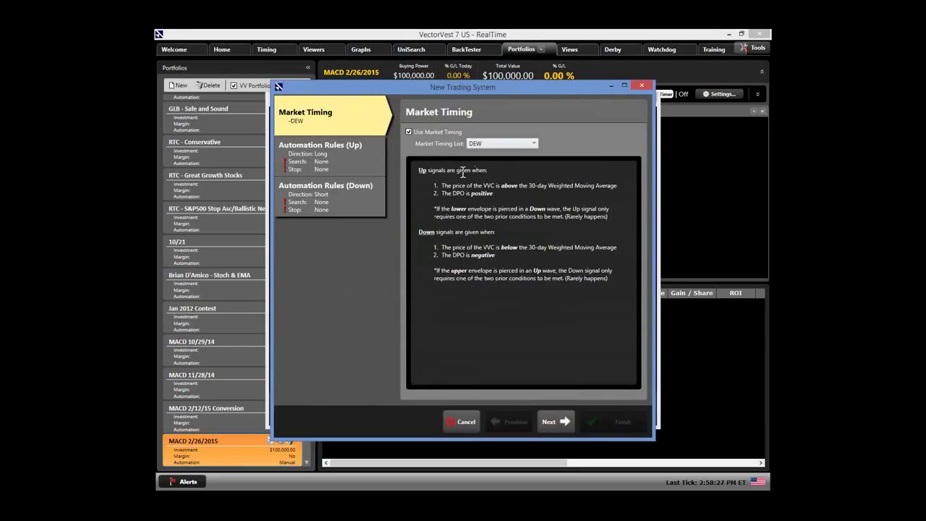
Select the ProTrader search MACD Crossover - Long for the automation rules used when the market is up.
{"action": "left_click", "coordinate": [335, 166]}
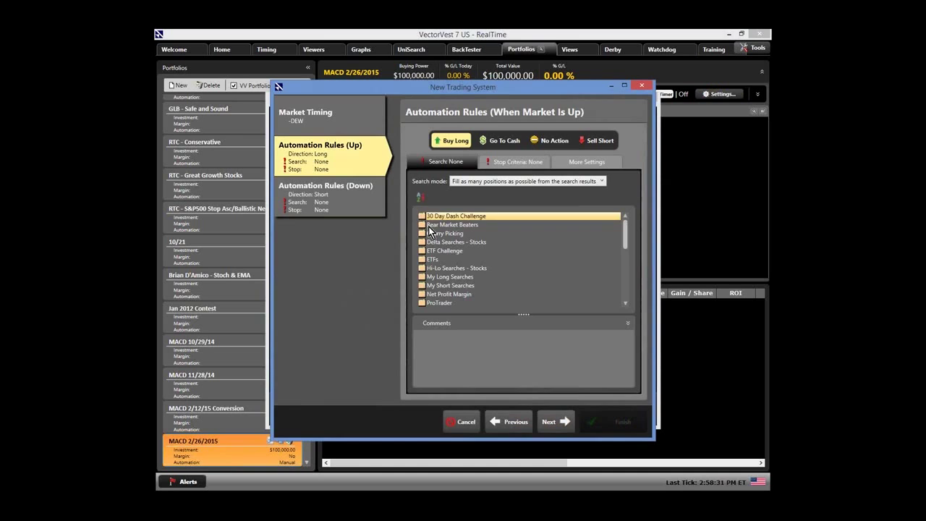
{"action": "scroll", "coordinate": [442, 251], "scroll_direction": "down", "scroll_amount": 4}
{"action": "scroll", "coordinate": [441, 247], "scroll_direction": "up", "scroll_amount": 2}
{"action": "left_click", "coordinate": [443, 256]}
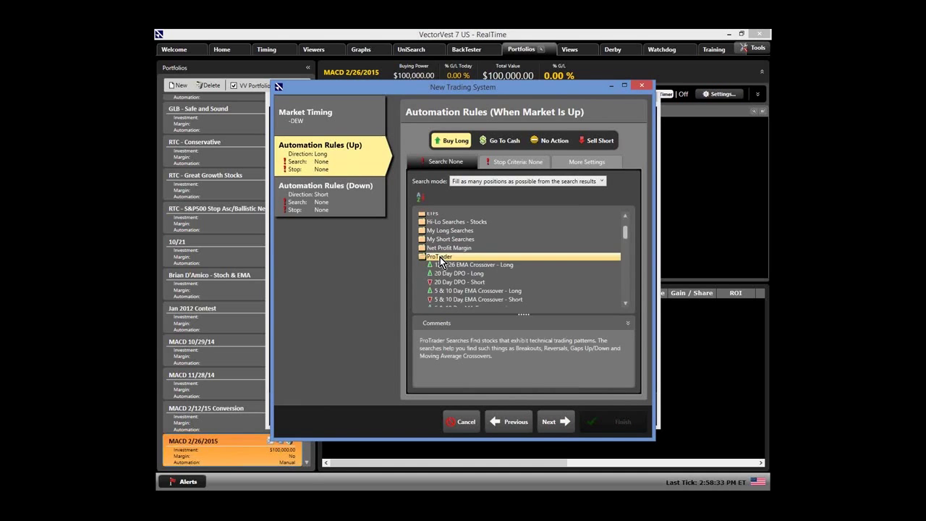
{"action": "scroll", "coordinate": [458, 257], "scroll_direction": "down", "scroll_amount": 5}
{"action": "scroll", "coordinate": [460, 264], "scroll_direction": "down", "scroll_amount": 3}
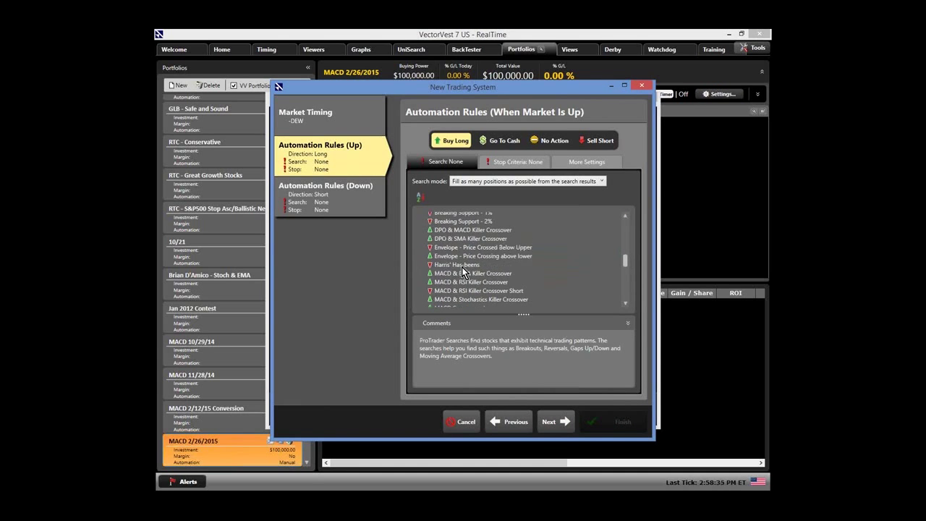
{"action": "left_click", "coordinate": [468, 285]}
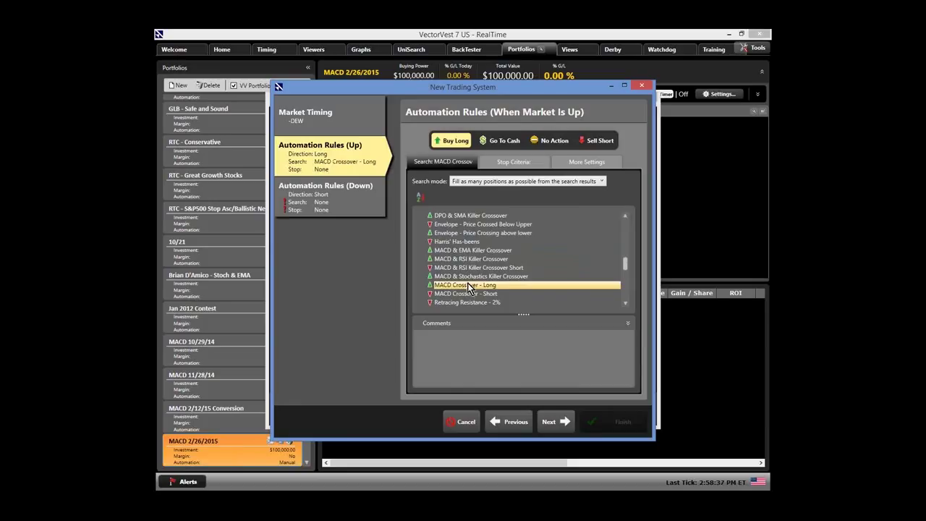
Set the up-market stop criterion to % Gain/(Loss) with 20% gain and 10% loss, and adjust the number of positions to maintain.
{"action": "left_click", "coordinate": [515, 162]}
{"action": "left_click", "coordinate": [448, 239]}
{"action": "left_click", "coordinate": [524, 337]}
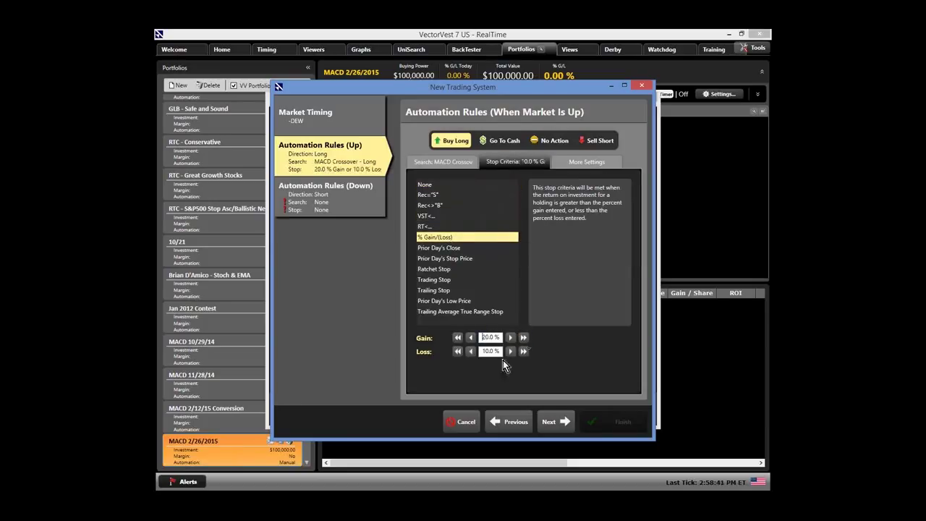
{"action": "left_click", "coordinate": [585, 162]}
{"action": "left_click", "coordinate": [482, 190]}
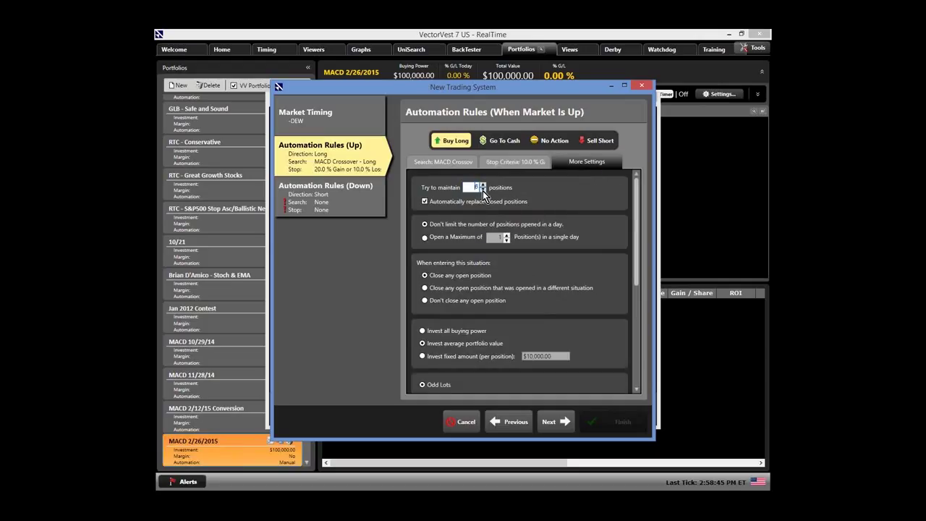
Set the automation rule for a down market to Go To Cash.
{"action": "left_click", "coordinate": [343, 203]}
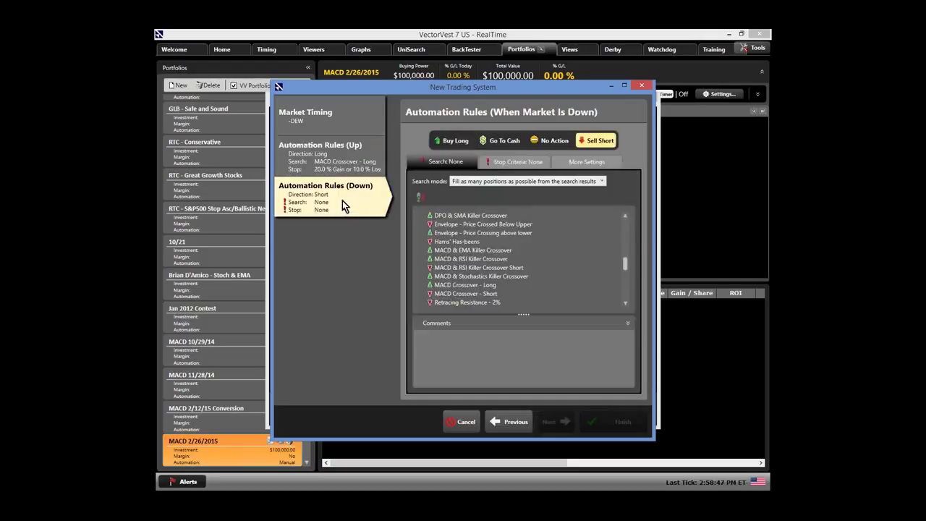
{"action": "left_click", "coordinate": [502, 139]}
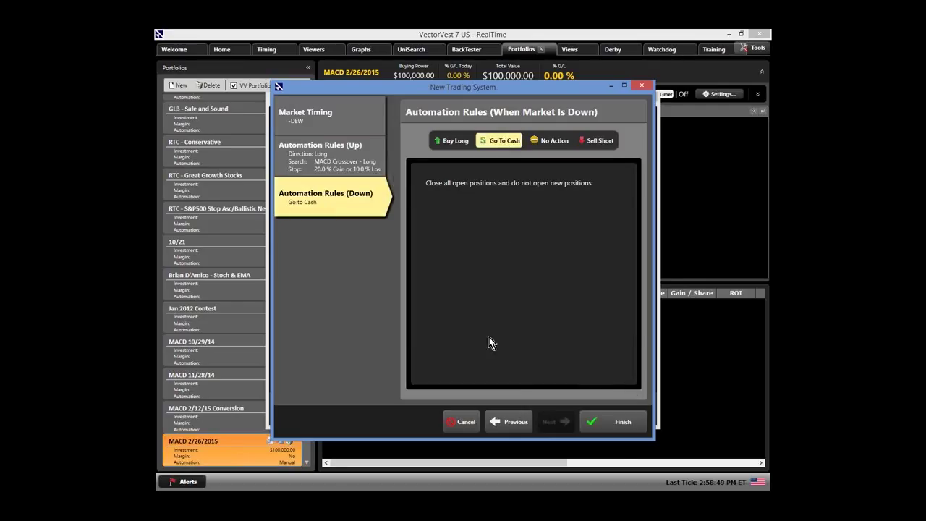
Finish the custom trading system to activate automation for the MACD 2/26/2015 portfolio, and open its Genius activity log.
{"action": "left_click", "coordinate": [619, 424]}
{"action": "left_click", "coordinate": [617, 408]}
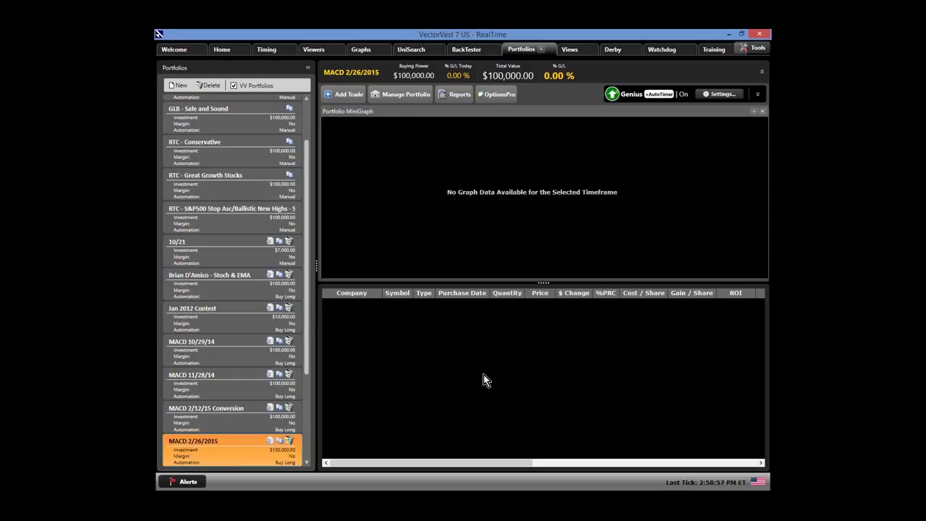
{"action": "left_click", "coordinate": [610, 95]}
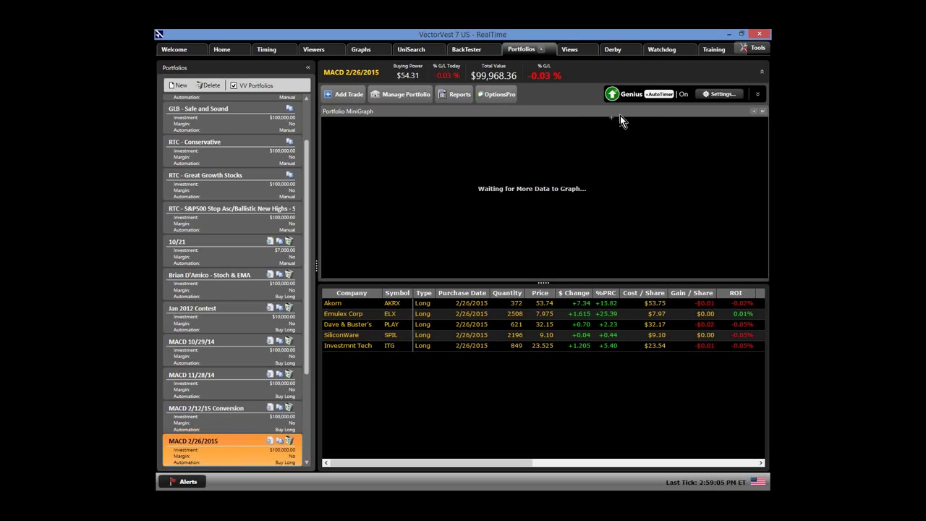
{"action": "left_click", "coordinate": [755, 98]}
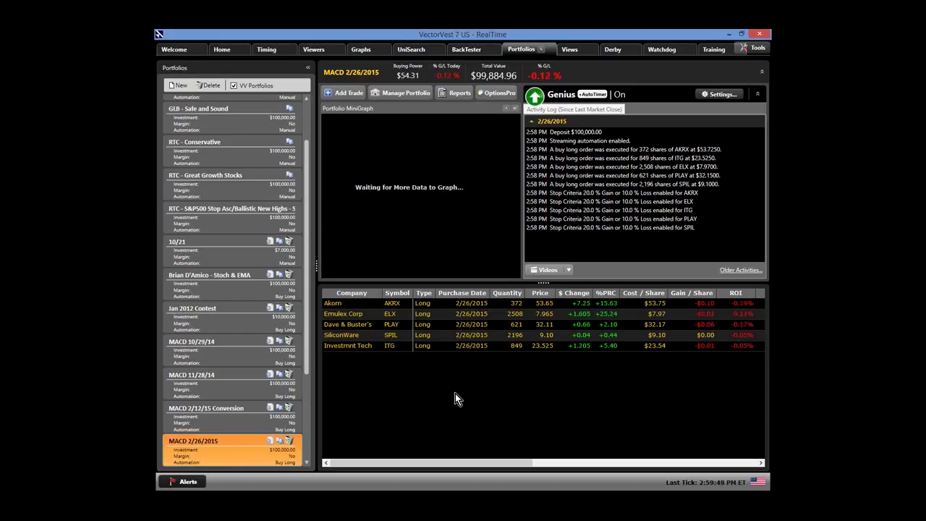
Open the MACD 2/12/15 Conversion portfolio with the activity log collapsed, and examine its performance graph and Avago Tech position.
{"action": "left_click", "coordinate": [203, 423]}
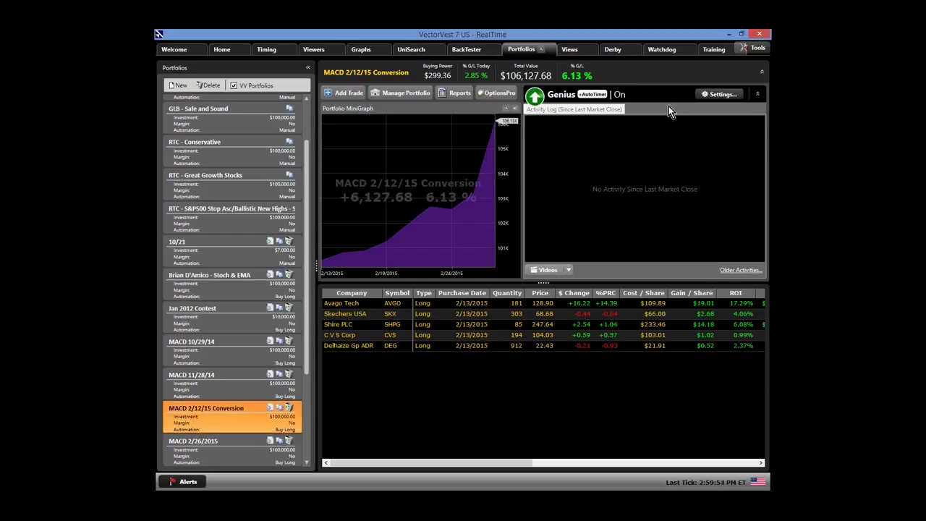
{"action": "left_click", "coordinate": [757, 95]}
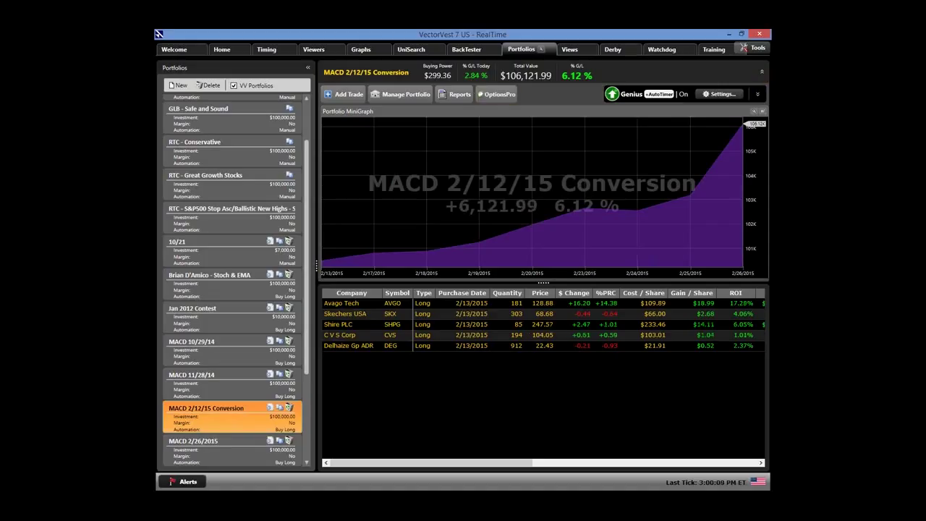
{"action": "left_click", "coordinate": [390, 304]}
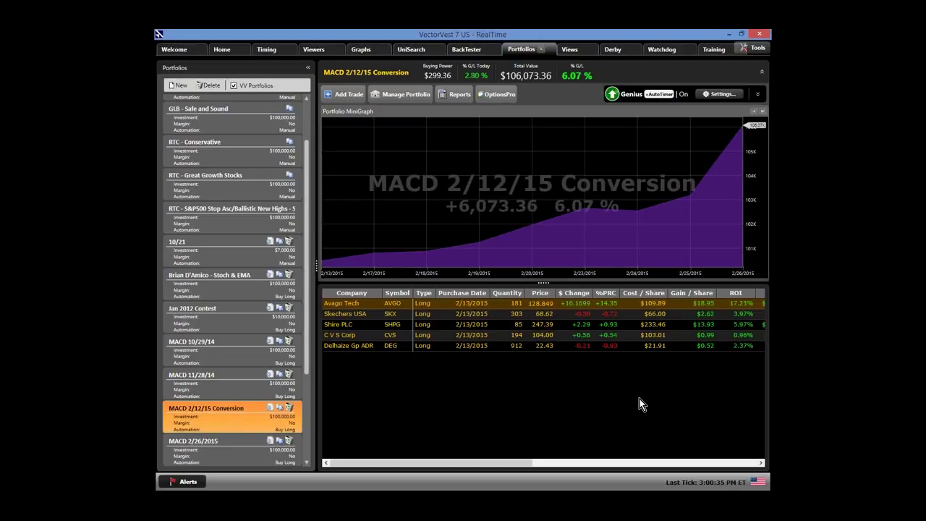
Open the Stochastic & EMA Killer Crossover search and review its stochastic and EMA crossover criteria.
{"action": "left_click", "coordinate": [401, 52]}
{"action": "left_click", "coordinate": [233, 359]}
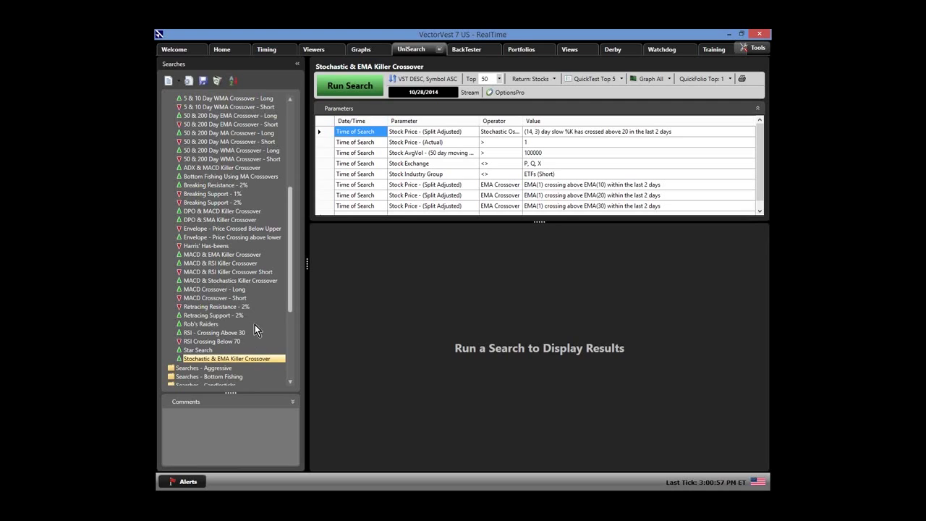
{"action": "left_click", "coordinate": [326, 133]}
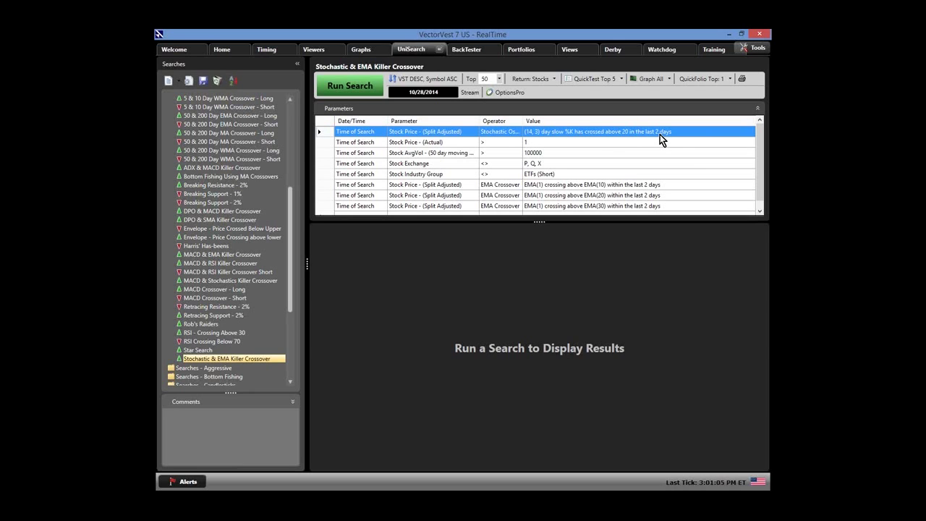
{"action": "left_click", "coordinate": [328, 184]}
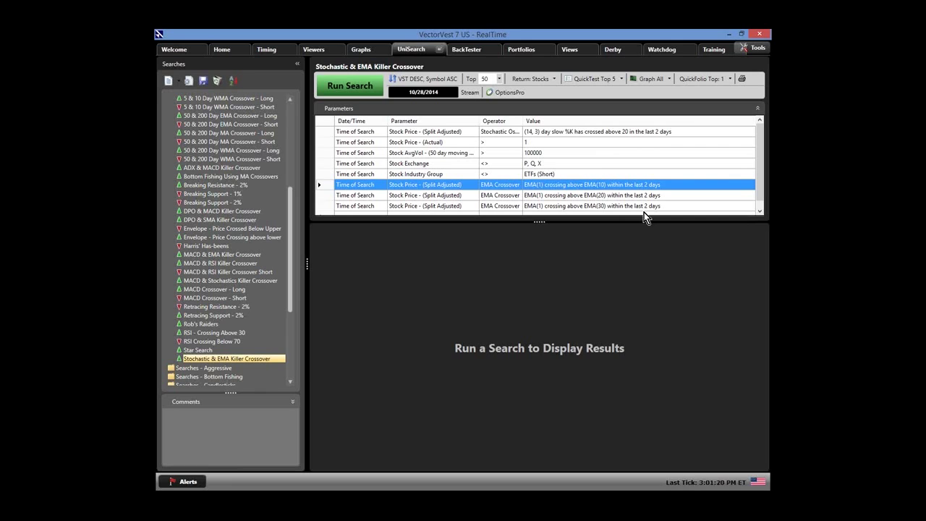
Run the Stochastic & EMA Killer Crossover search on streaming data and check recent DEW signals on the Market Timing graph.
{"action": "left_click", "coordinate": [472, 94]}
{"action": "left_click", "coordinate": [364, 87]}
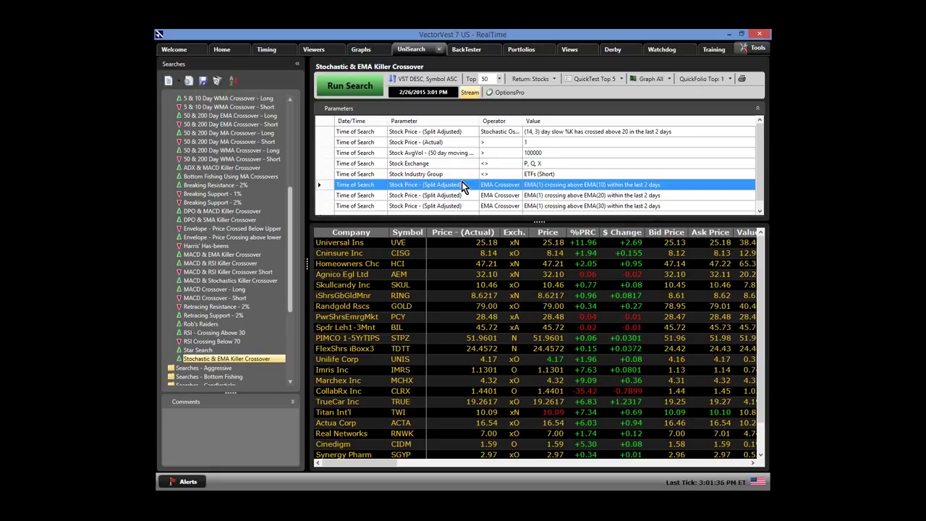
{"action": "left_click", "coordinate": [364, 50]}
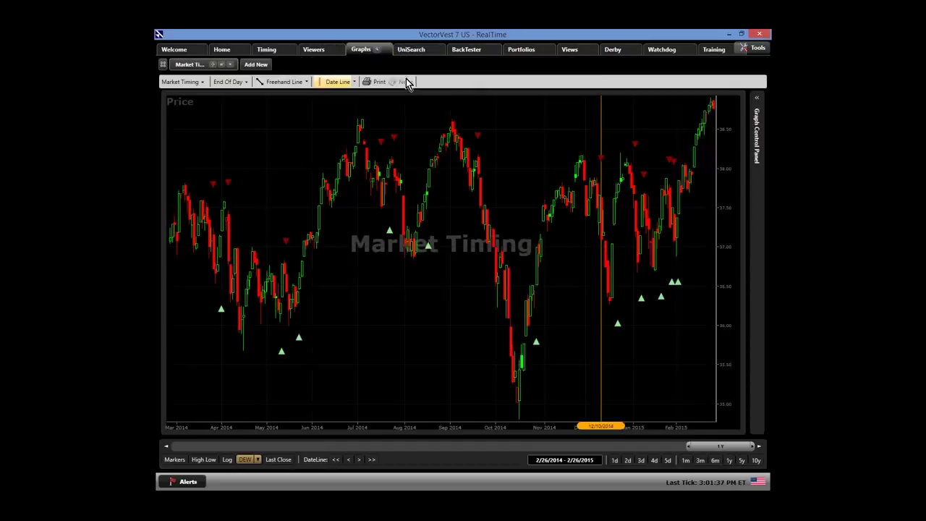
{"action": "left_click", "coordinate": [673, 300]}
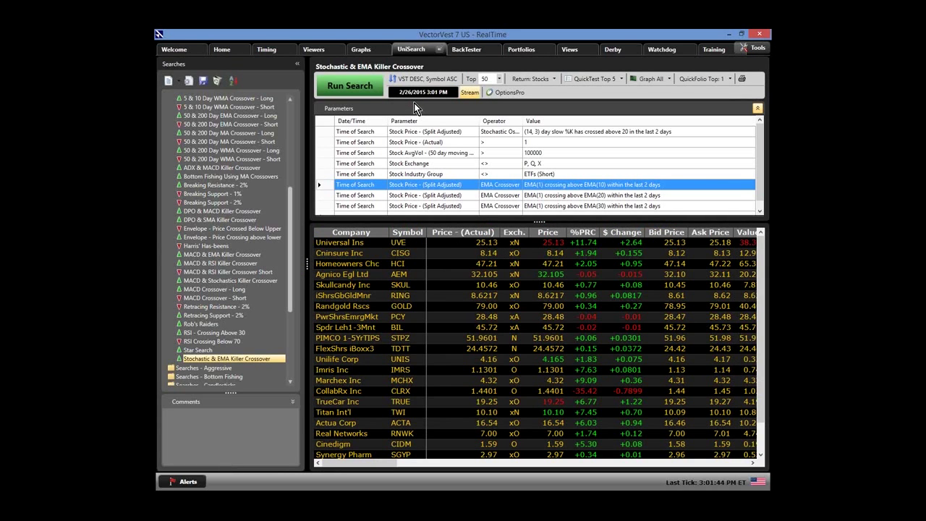
Set the search date to 2/3/2015 and run the Stochastic & EMA Killer Crossover search again.
{"action": "left_click", "coordinate": [418, 91]}
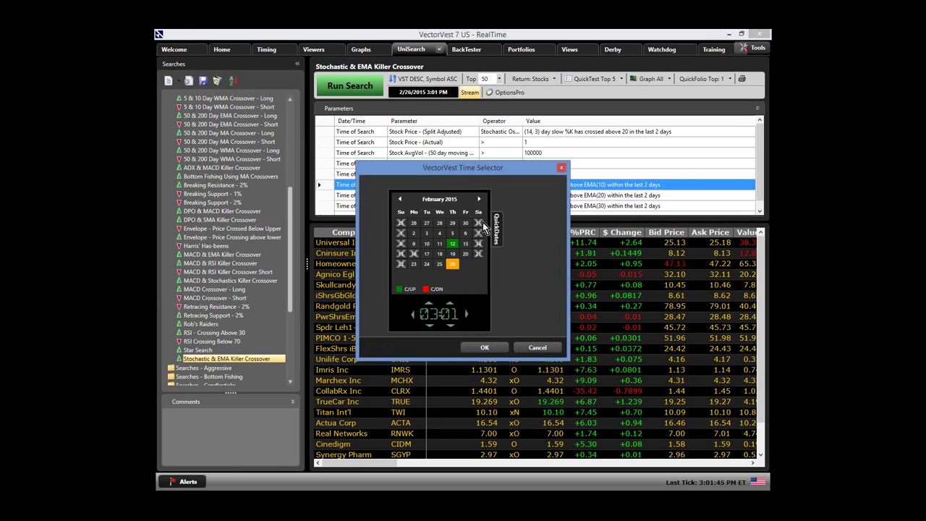
{"action": "left_click", "coordinate": [425, 236]}
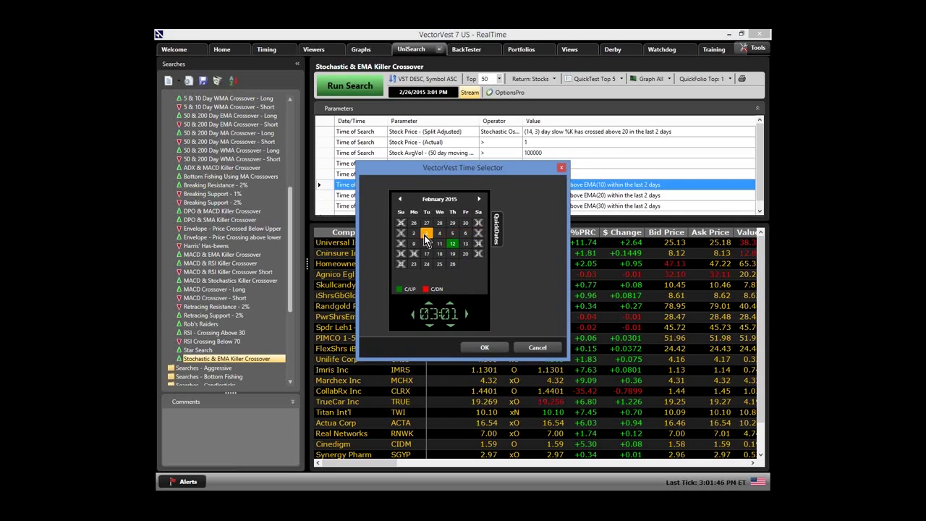
{"action": "left_click", "coordinate": [489, 347]}
{"action": "left_click", "coordinate": [347, 92]}
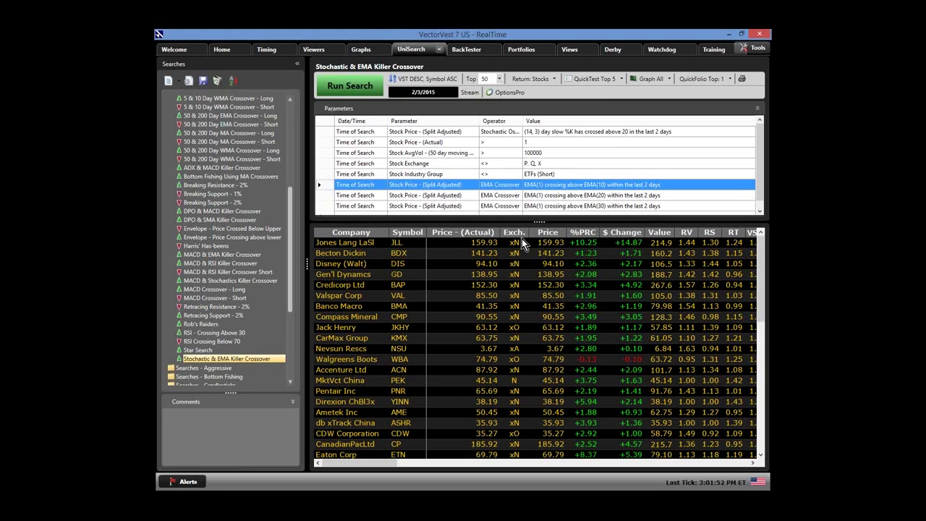
QuickTest the top 5 search results from 2/3/2015 onward, and repeat the test with the top 10.
{"action": "left_click", "coordinate": [587, 78]}
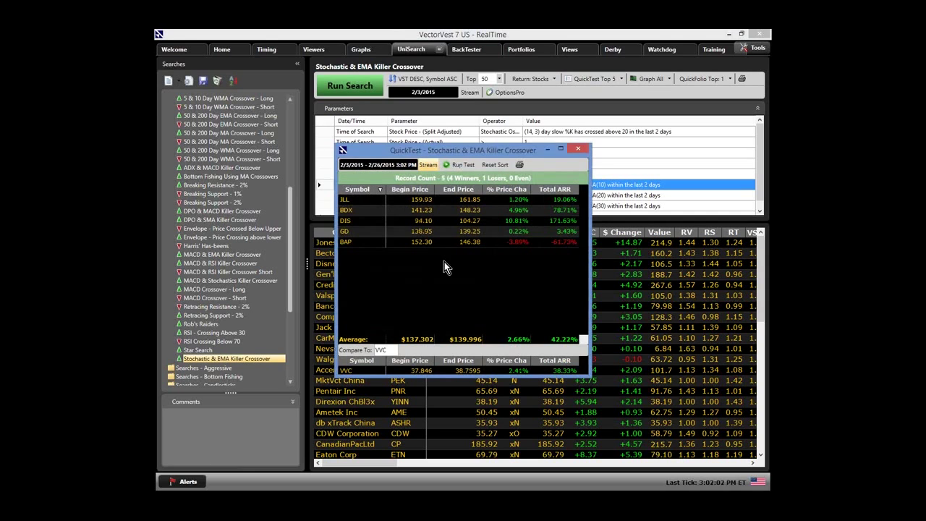
{"action": "left_click", "coordinate": [583, 149]}
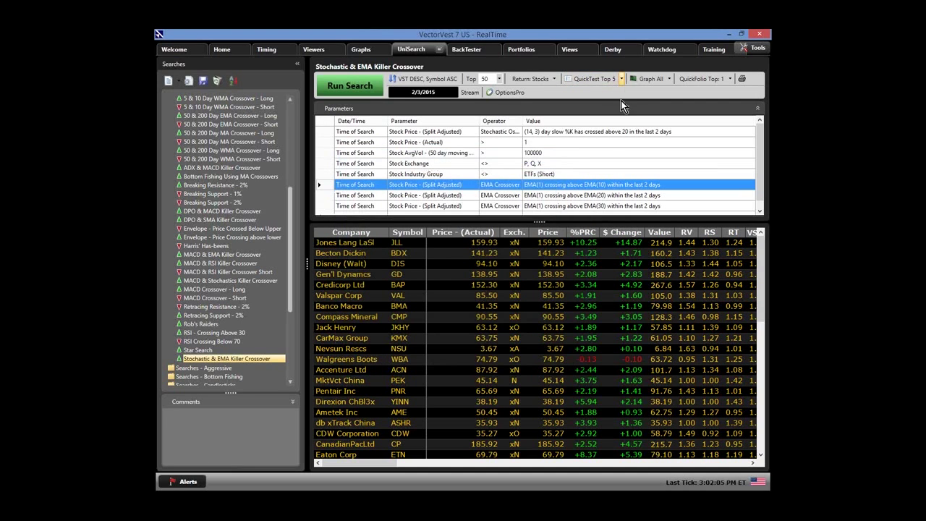
{"action": "left_click", "coordinate": [621, 79]}
{"action": "type", "text": "10"}
{"action": "key", "text": "Return"}
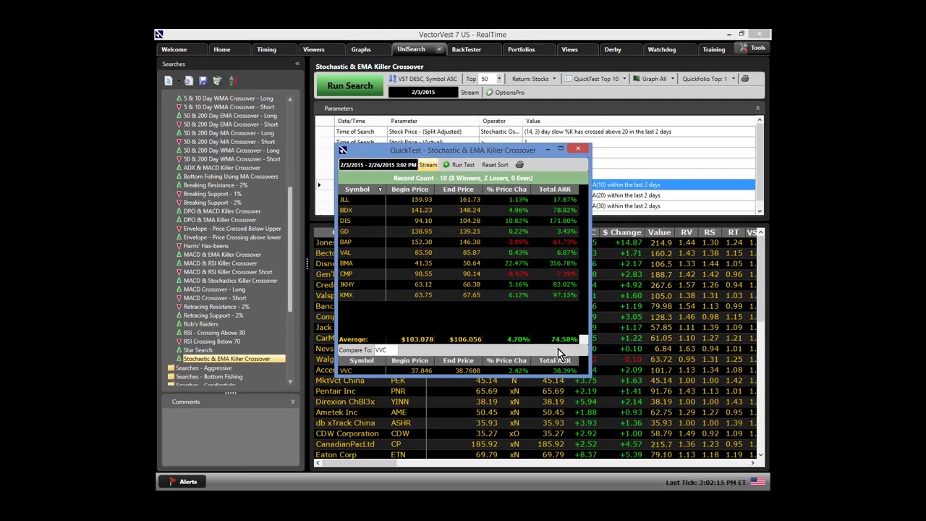
{"action": "left_click", "coordinate": [576, 151]}
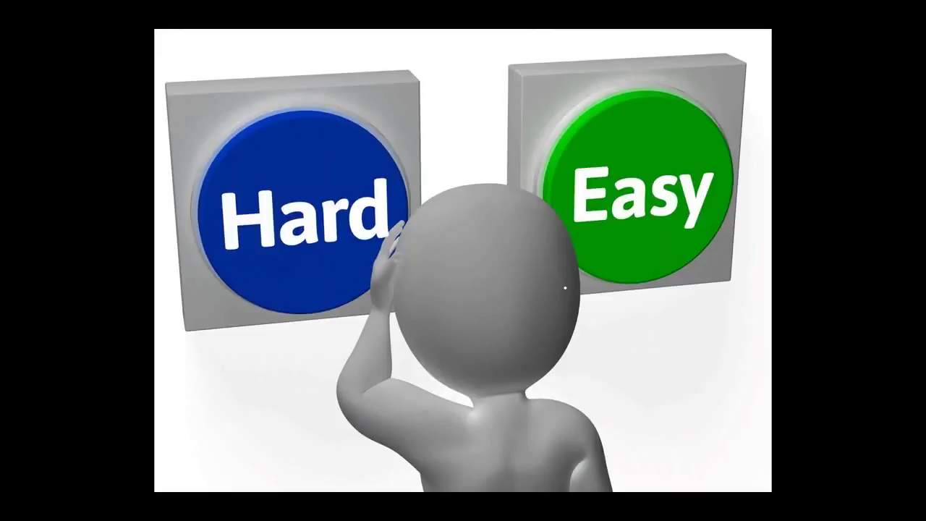
{"action": "key", "text": "Right"}
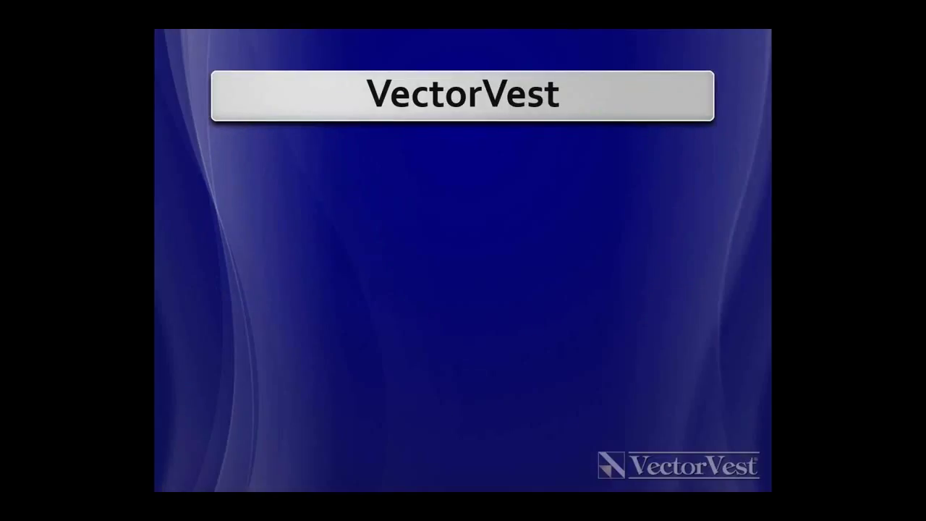